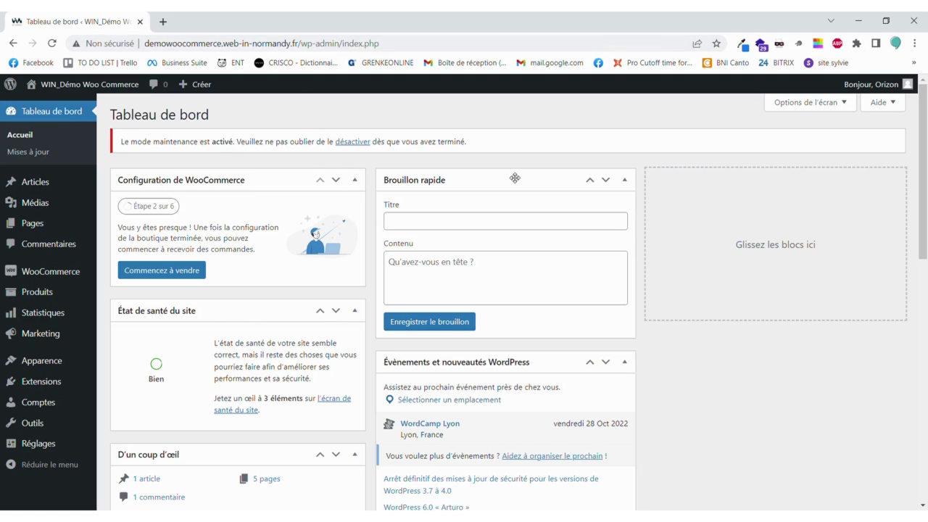
Add a new WooCommerce product and name it "Site Internet".
mouse_move(84, 176)
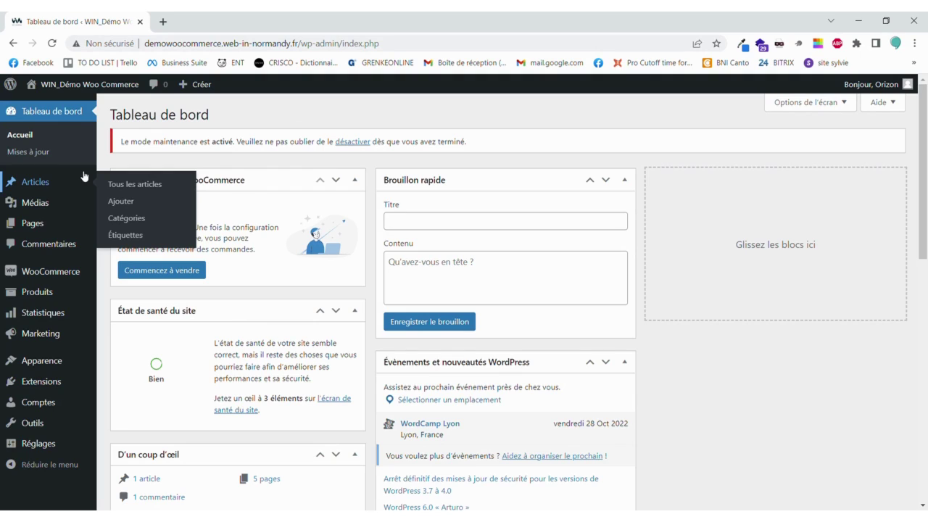
left_click(82, 292)
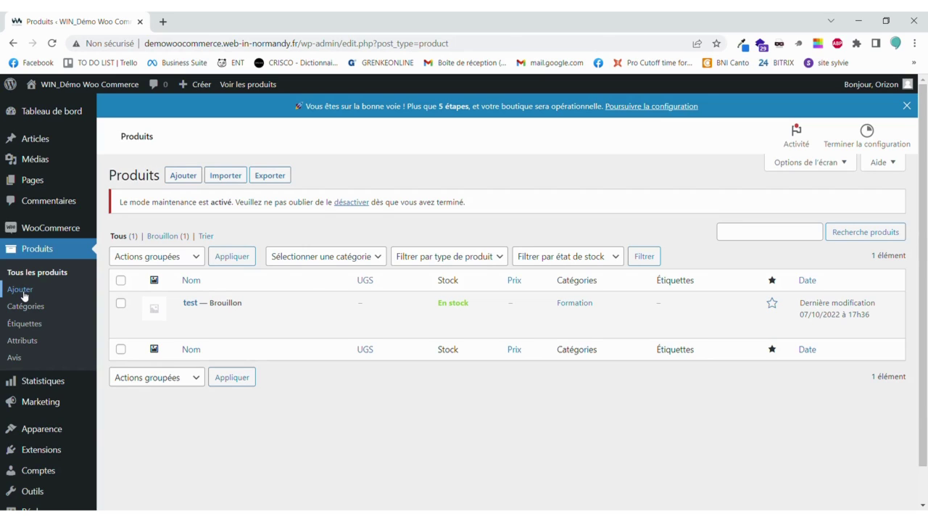
left_click(186, 176)
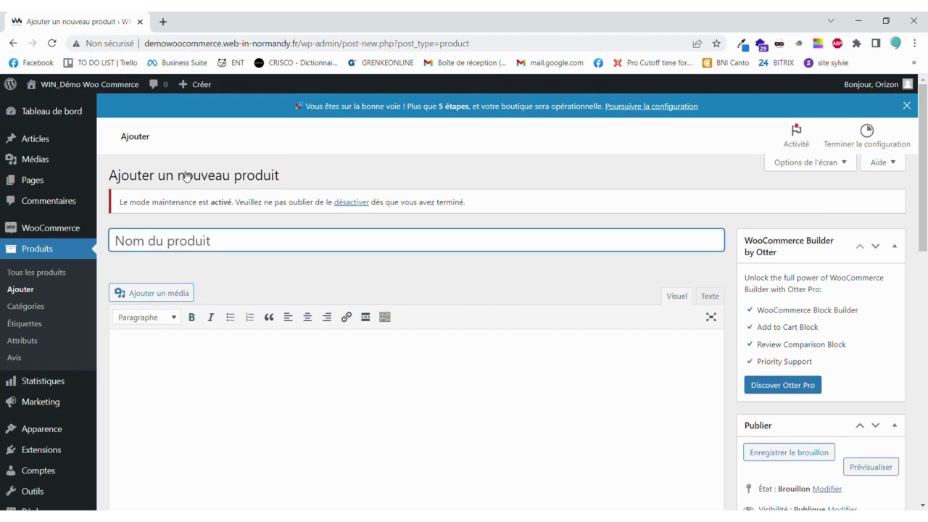
type("Sit")
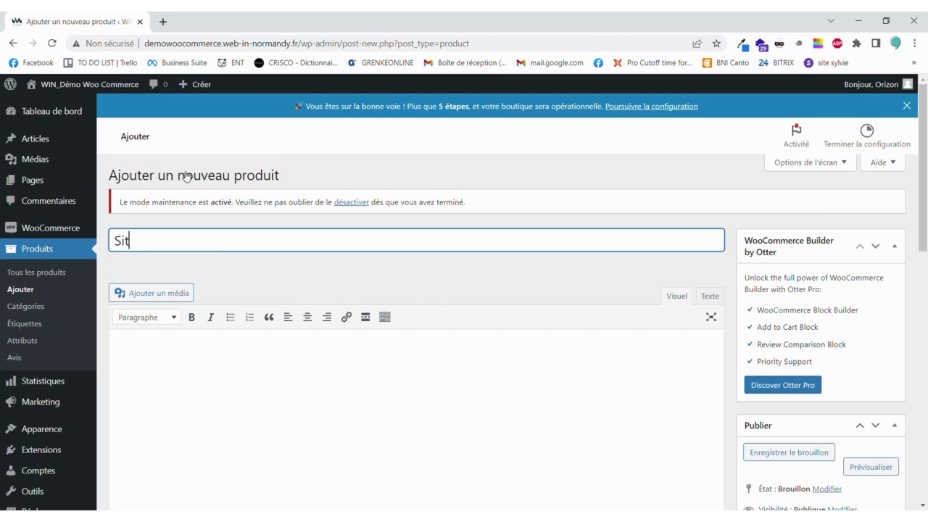
type("e Internet")
scroll(186, 176, "down", 1)
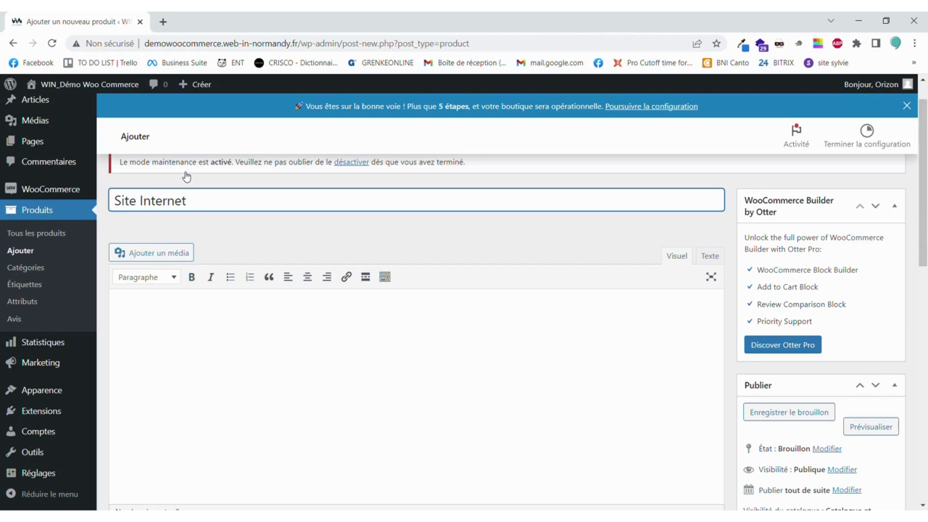
left_click(193, 332)
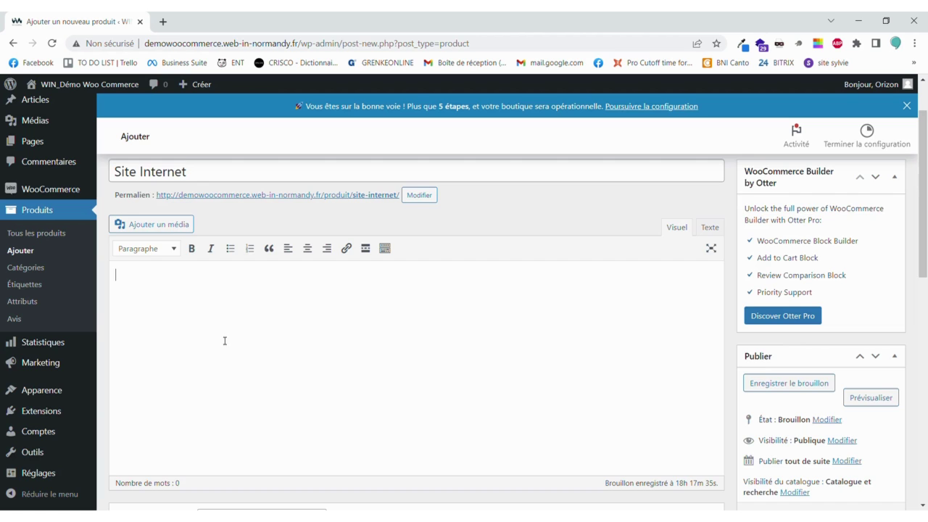
Set the product's regular price (Tarif régulier) to 1 € in the general product data.
scroll(224, 341, "down", 1)
scroll(225, 341, "down", 3)
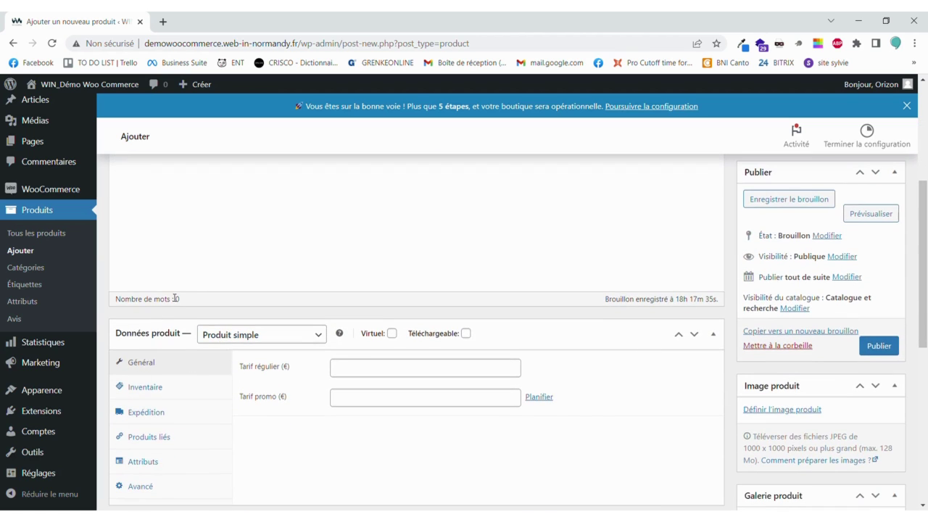
scroll(232, 390, "down", 1)
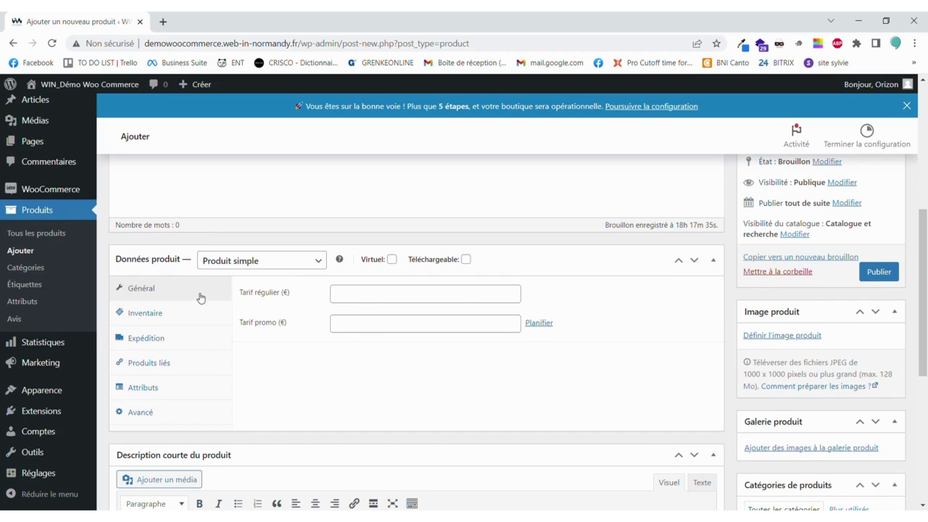
left_click(346, 299)
type("1")
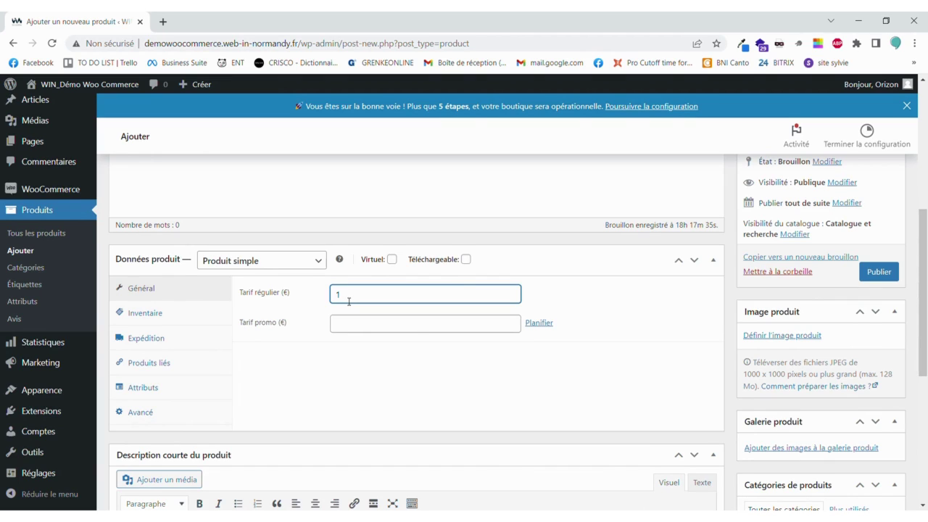
key("Tab")
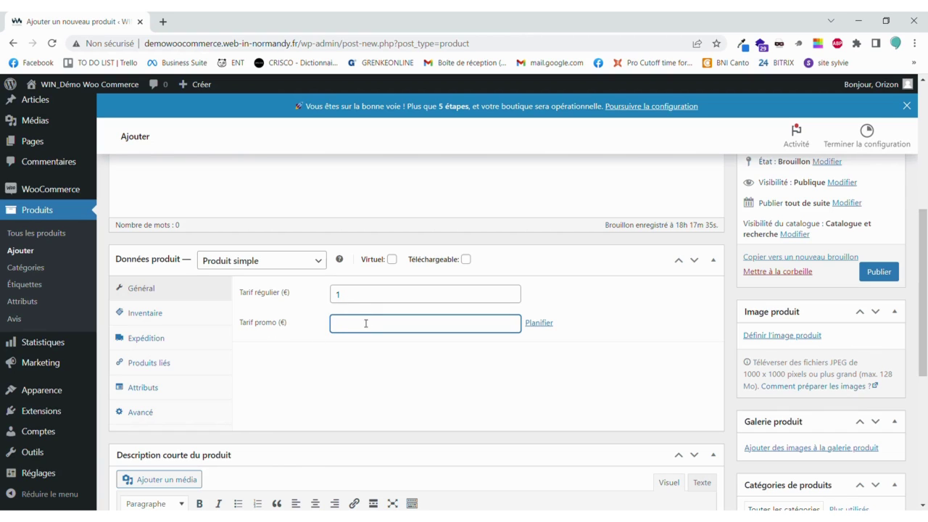
Enable stock management in the product's inventory data and set the stock quantity to 10.
left_click(164, 319)
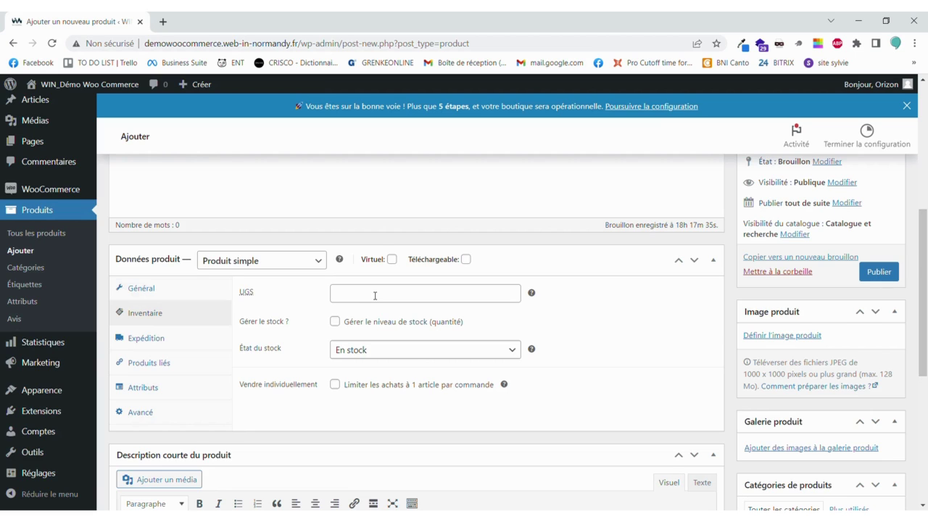
left_click(335, 322)
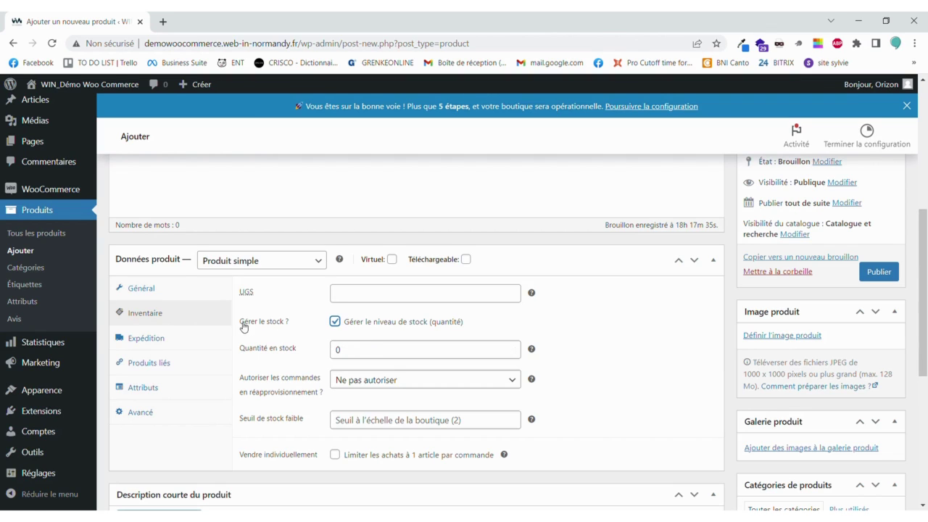
left_click_drag(365, 351, 331, 352)
type("10")
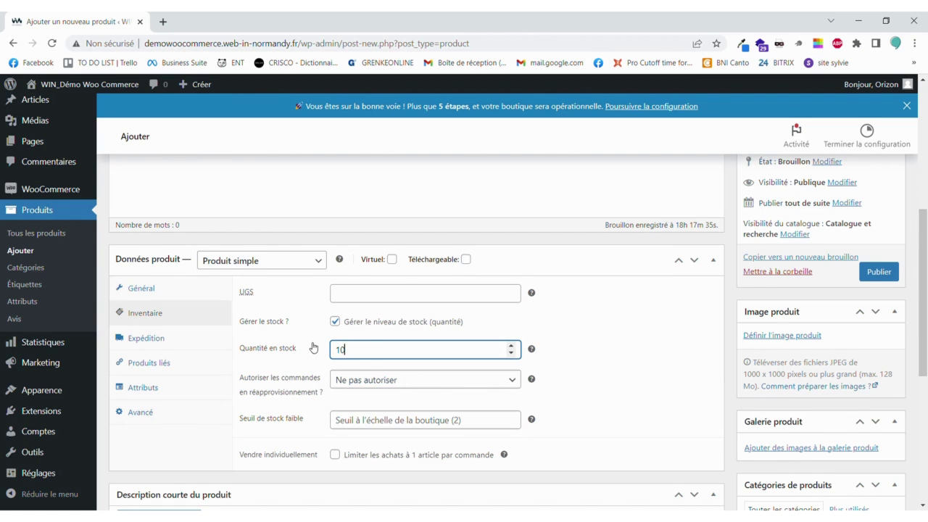
scroll(313, 349, "down", 1)
key("Tab")
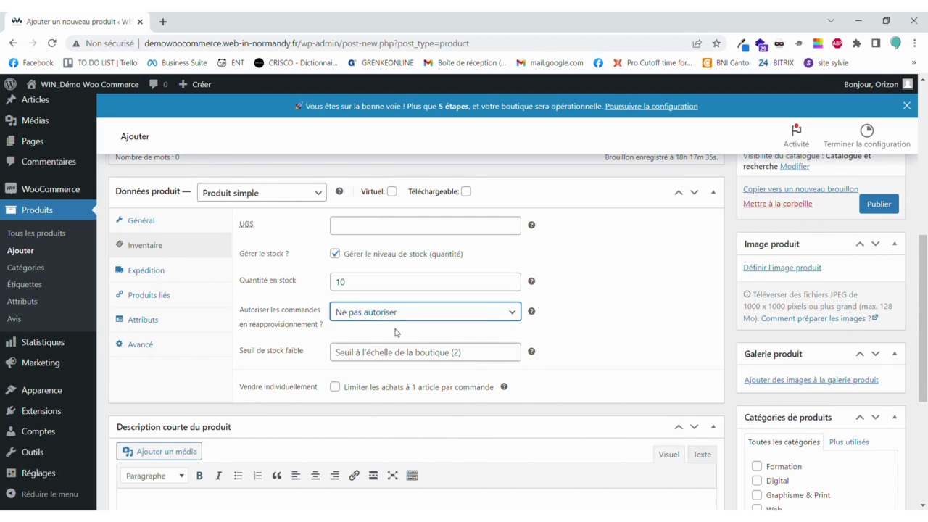
left_click(320, 299)
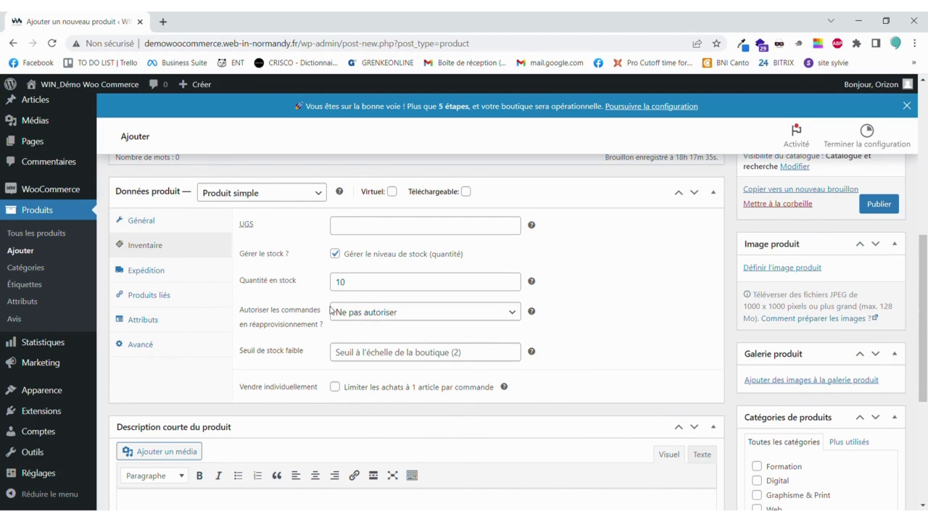
Set the product's low stock threshold (Seuil de stock faible) to 2.
left_click(380, 358)
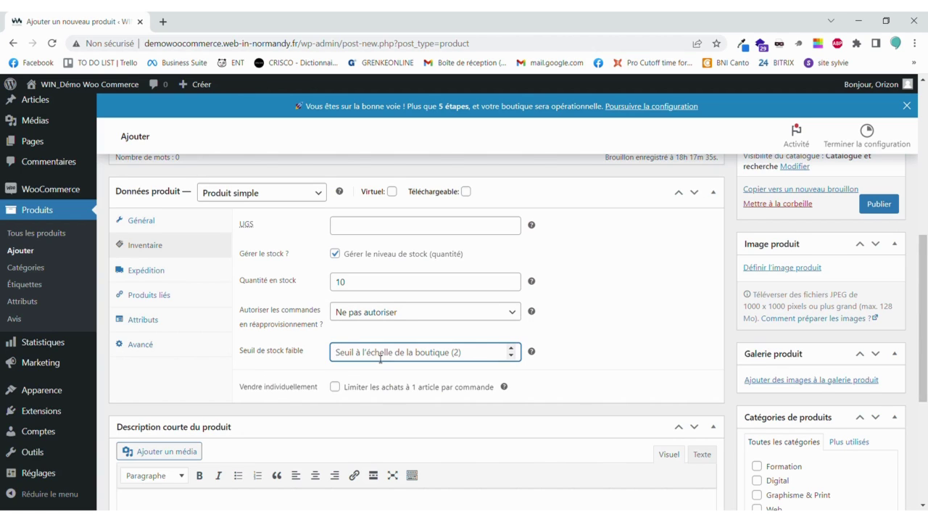
type("2")
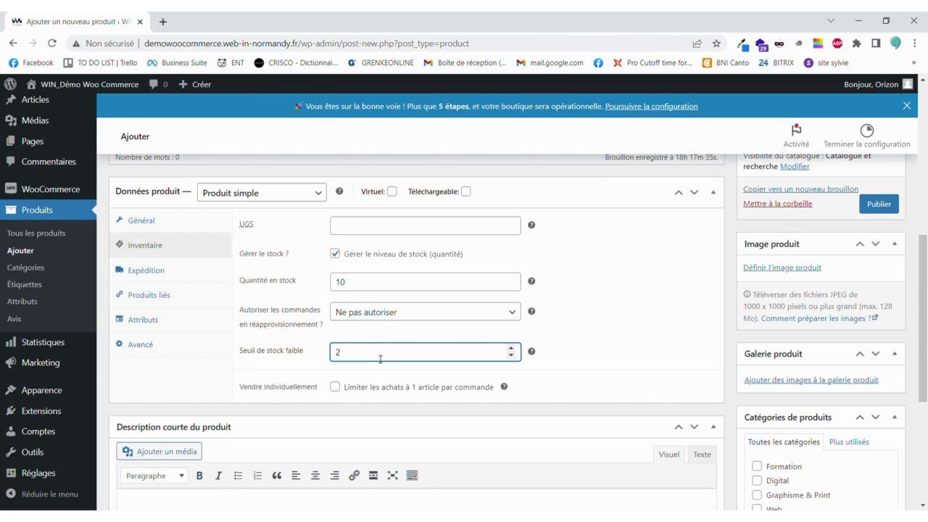
left_click(293, 370)
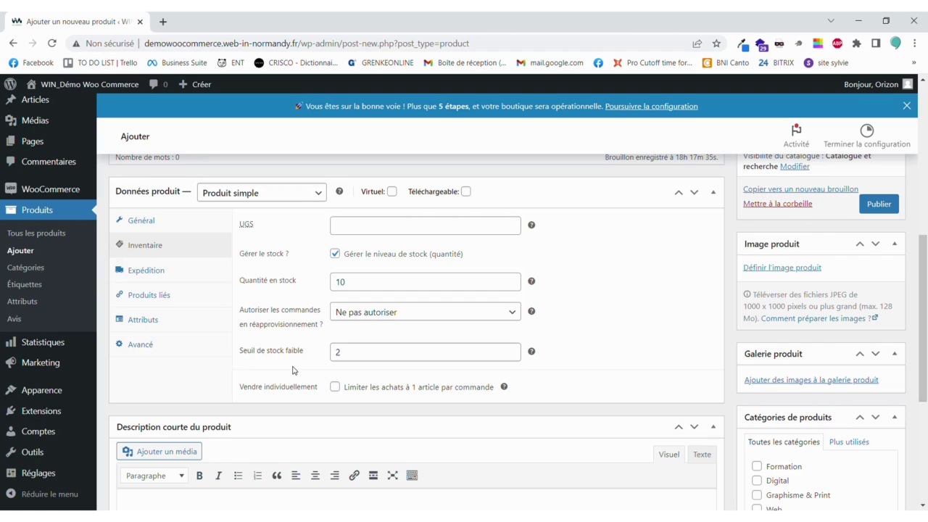
left_click(338, 388)
left_click(337, 389)
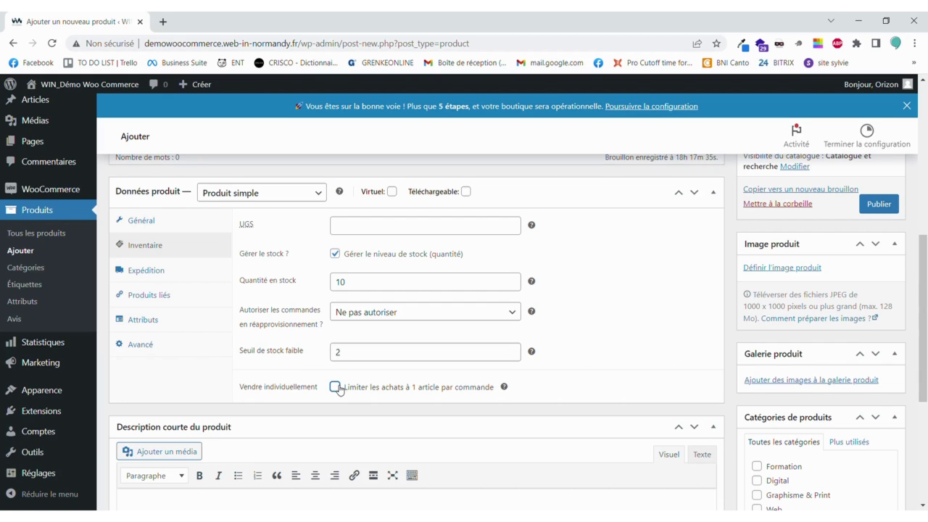
Set the product's shipping weight to 0,5 kg, with a comma as the decimal separator.
left_click(194, 273)
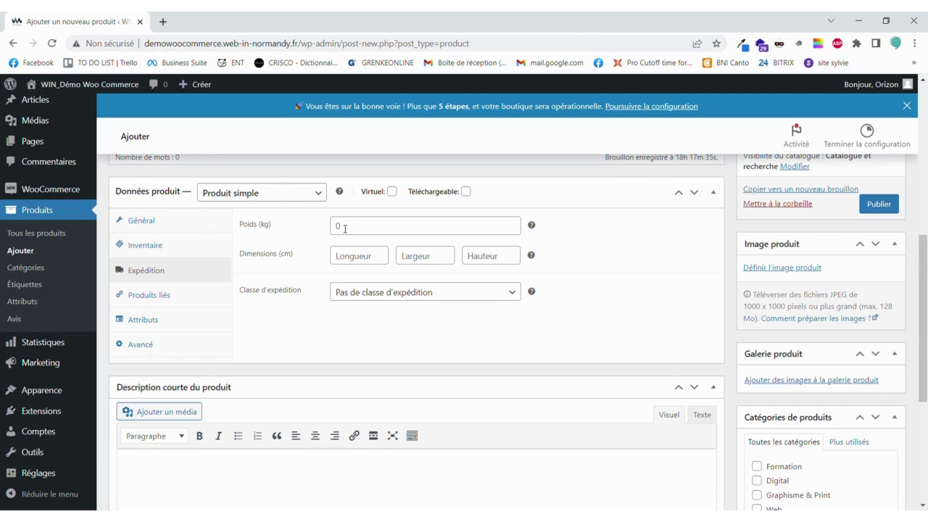
left_click(351, 231)
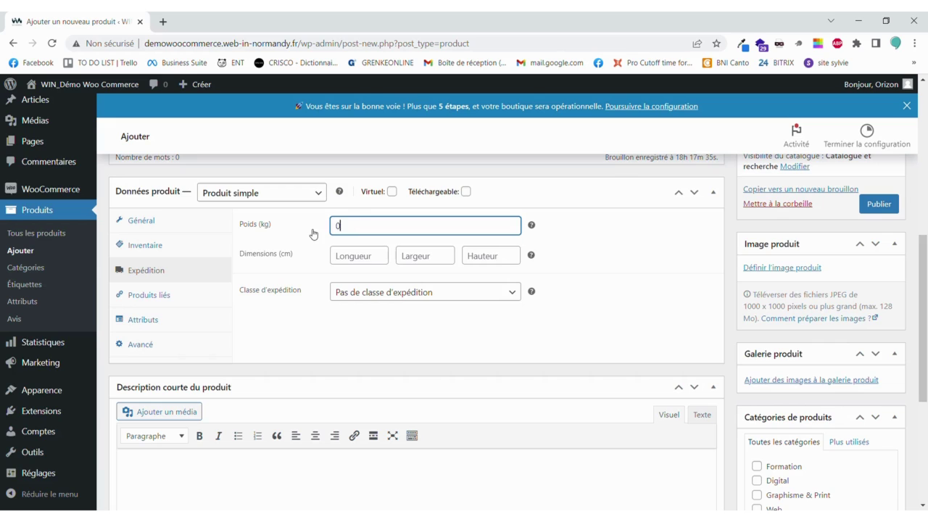
type(".5")
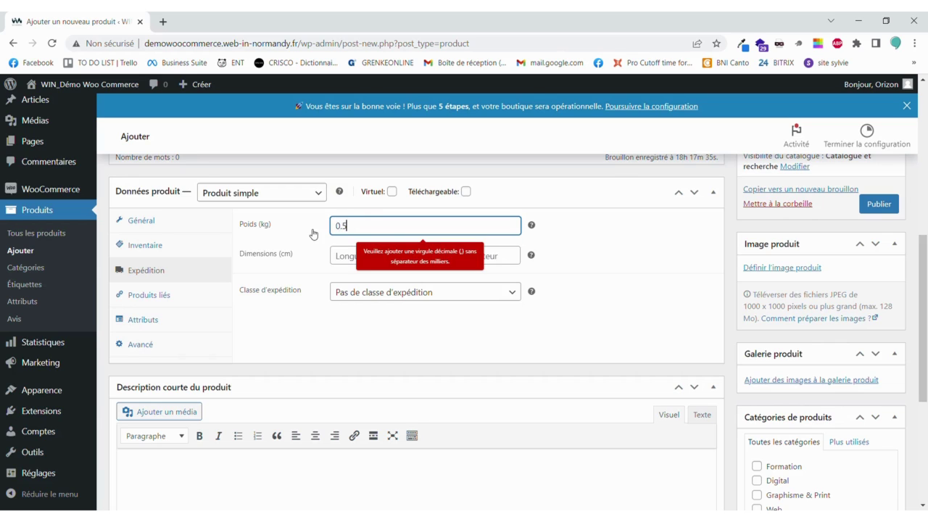
key("BackSpace")
key("BackSpace")
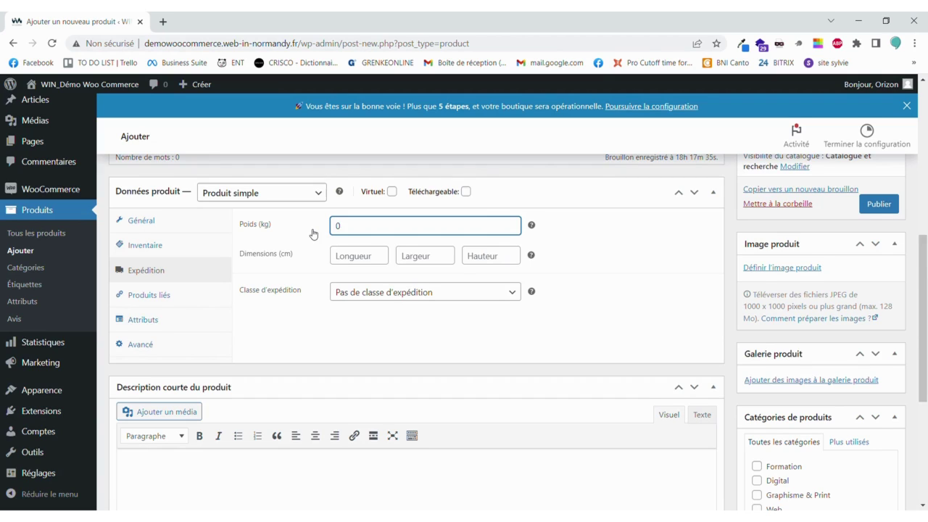
type(".5")
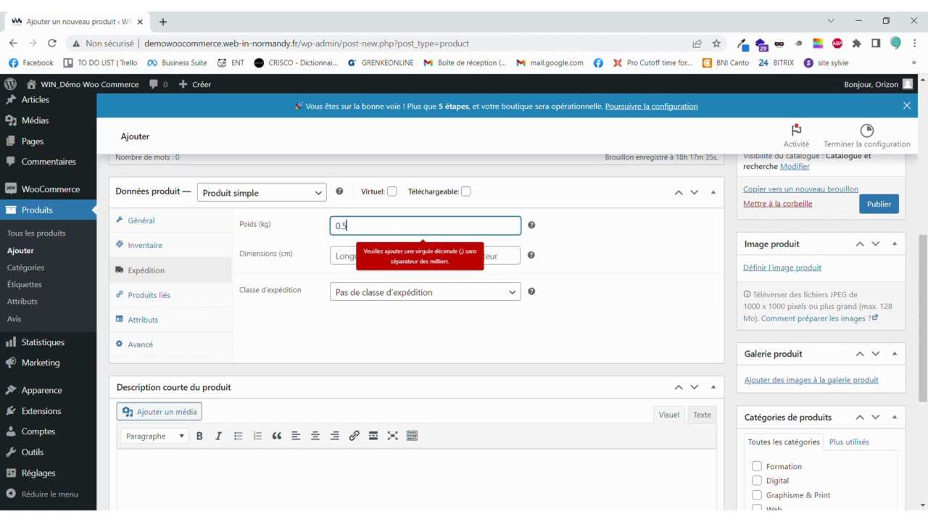
key("BackSpace")
key("BackSpace")
type(",5")
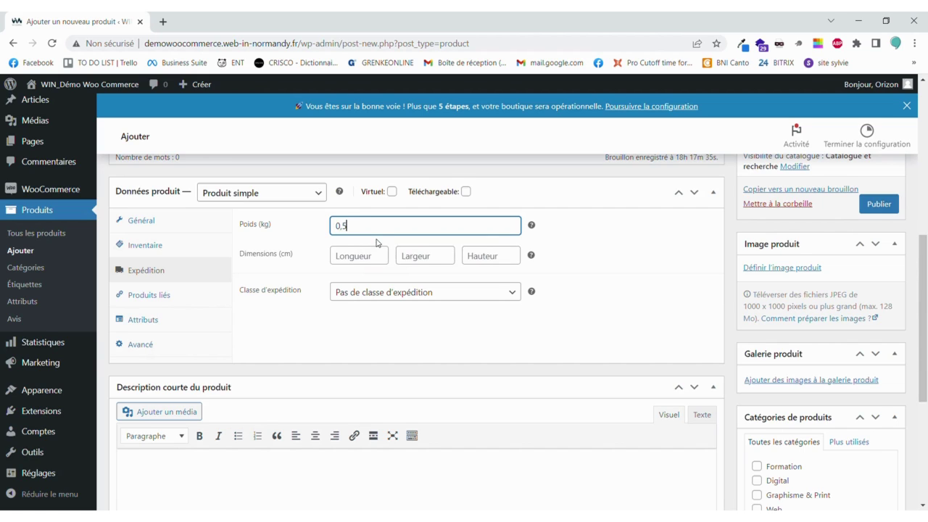
Set the product's menu order (Ordre du menu) to 1 in its advanced product data.
left_click(199, 303)
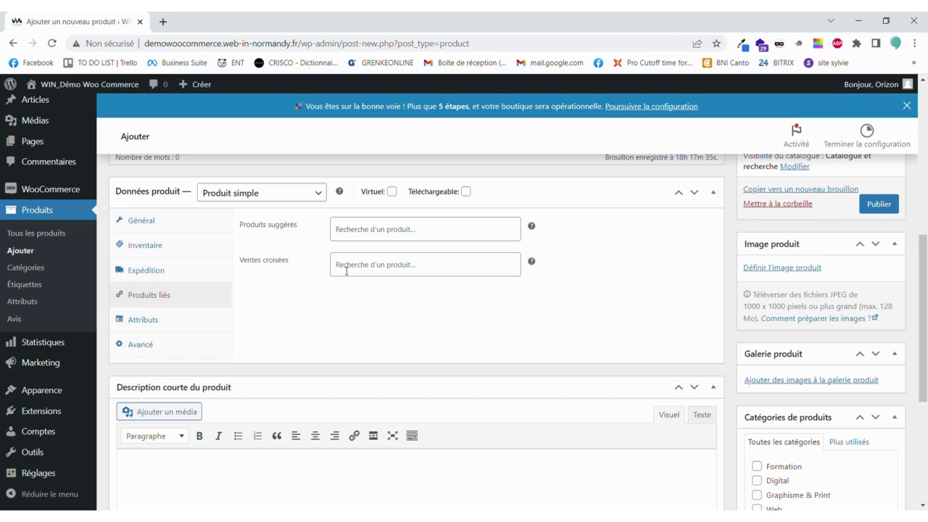
left_click(174, 328)
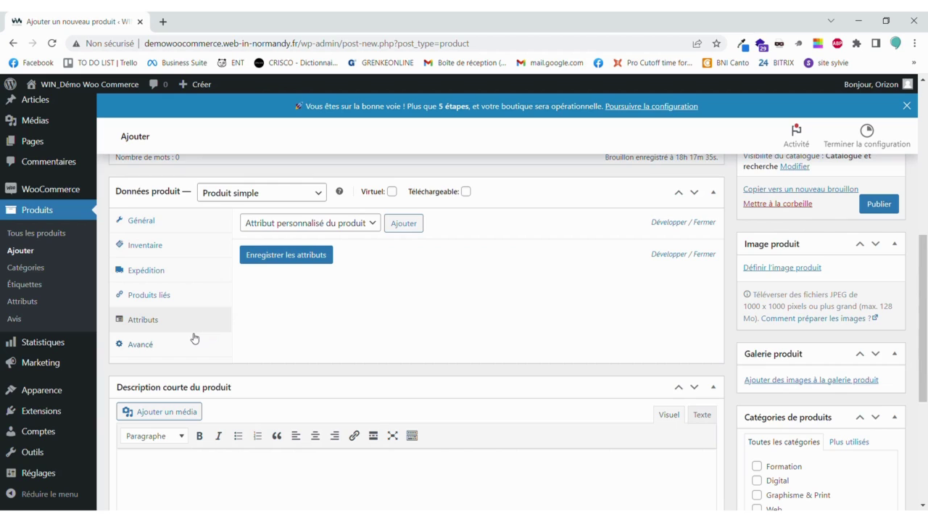
left_click(162, 346)
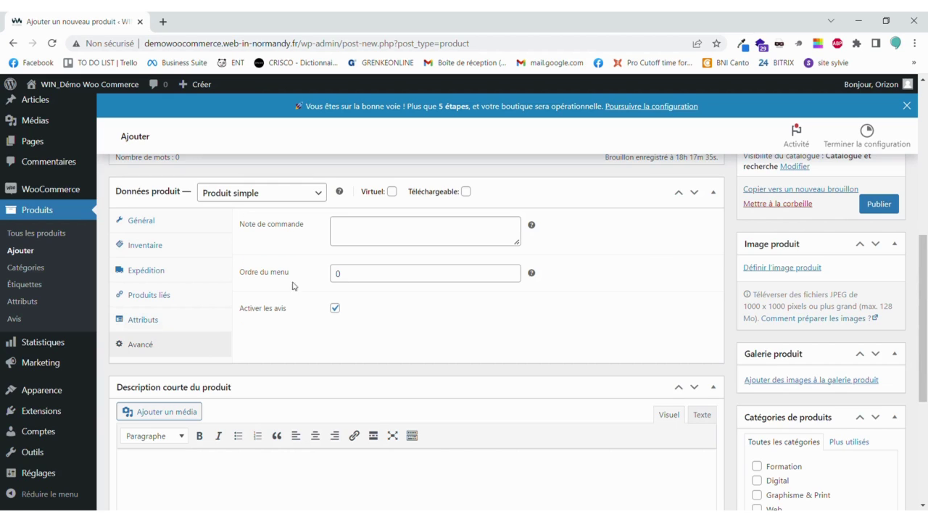
left_click(350, 232)
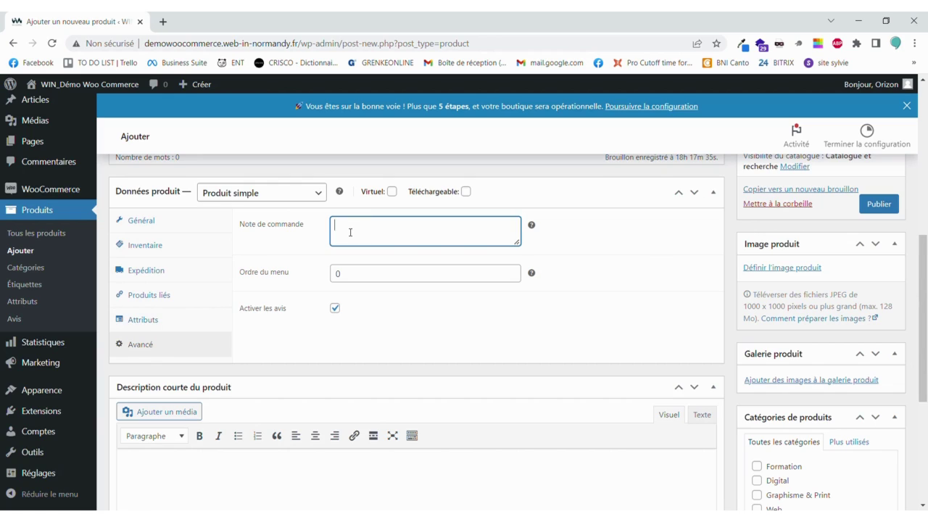
left_click(352, 277)
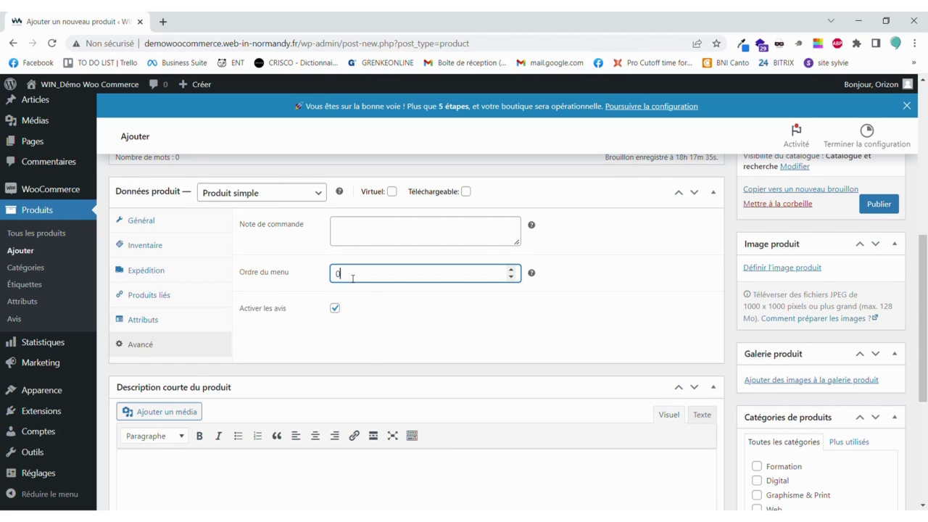
double_click(353, 278)
type("1")
left_click(336, 309)
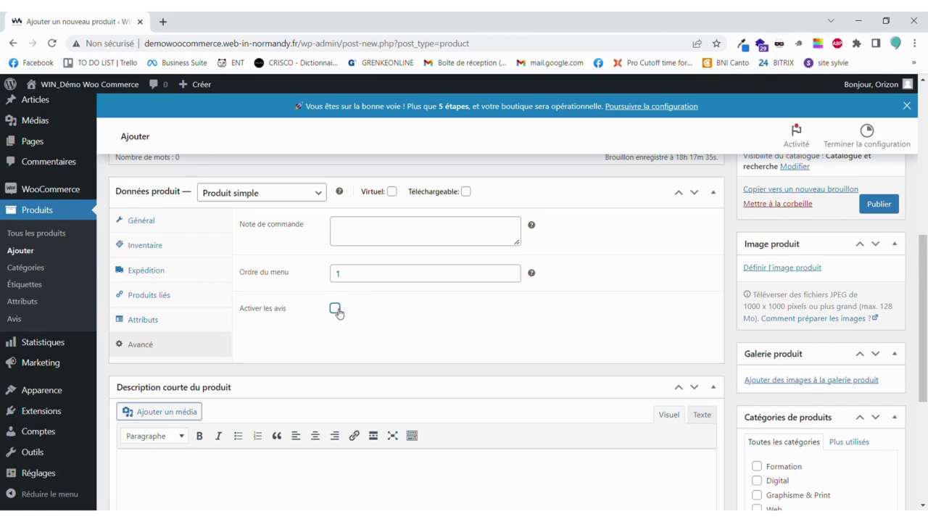
left_click(336, 310)
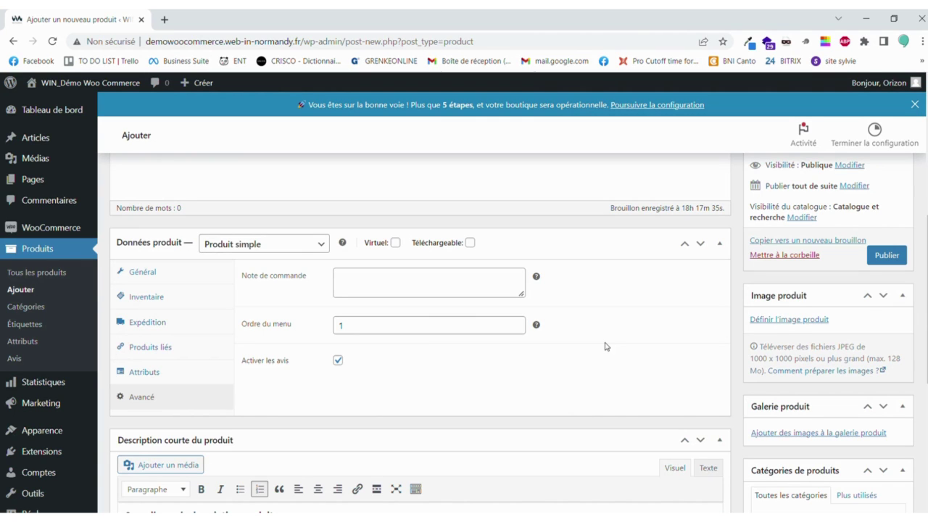
Review the product's short description advice list, covering technical description, selling points, sales arguments and delivery details.
scroll(606, 346, "down", 3)
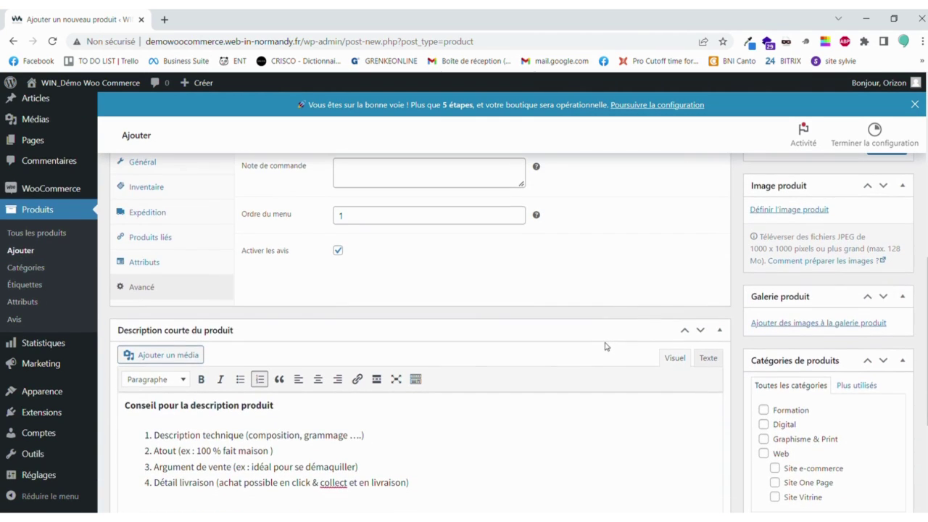
scroll(607, 347, "down", 2)
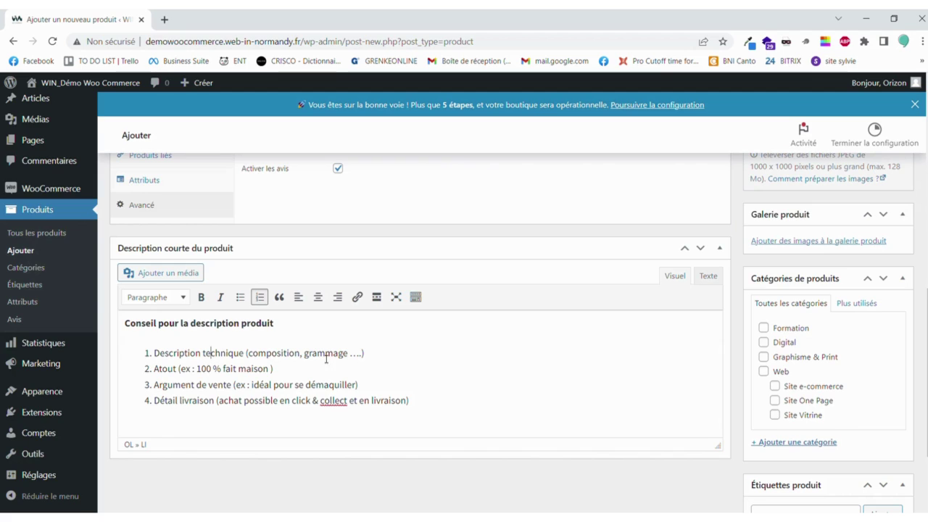
triple_click(185, 371)
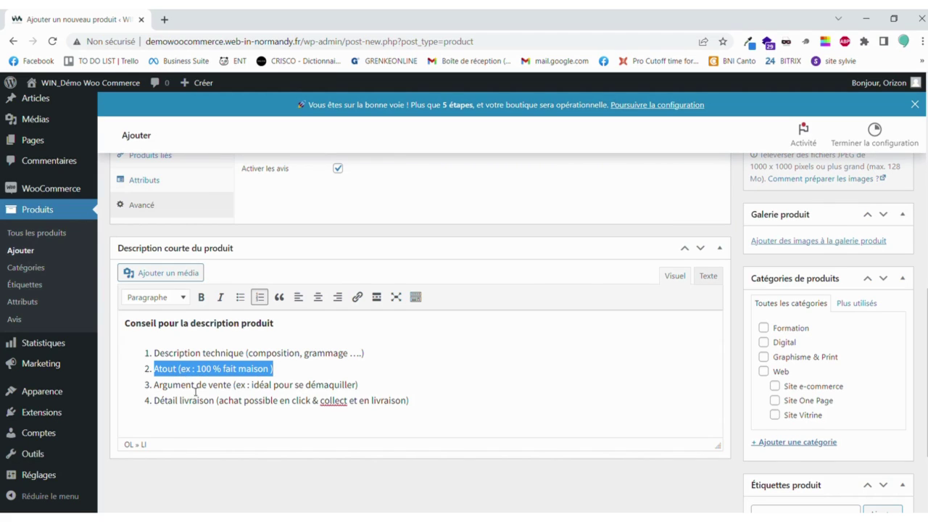
left_click(212, 390)
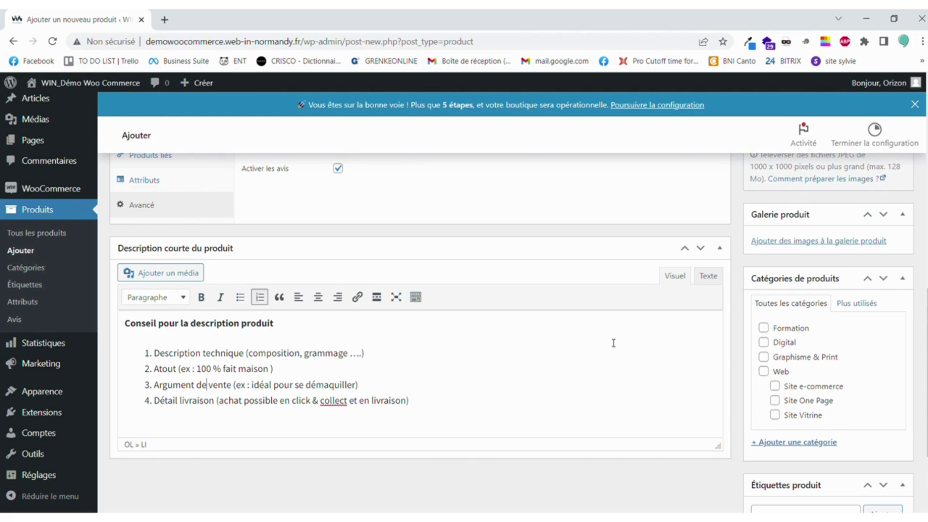
scroll(614, 343, "up", 10)
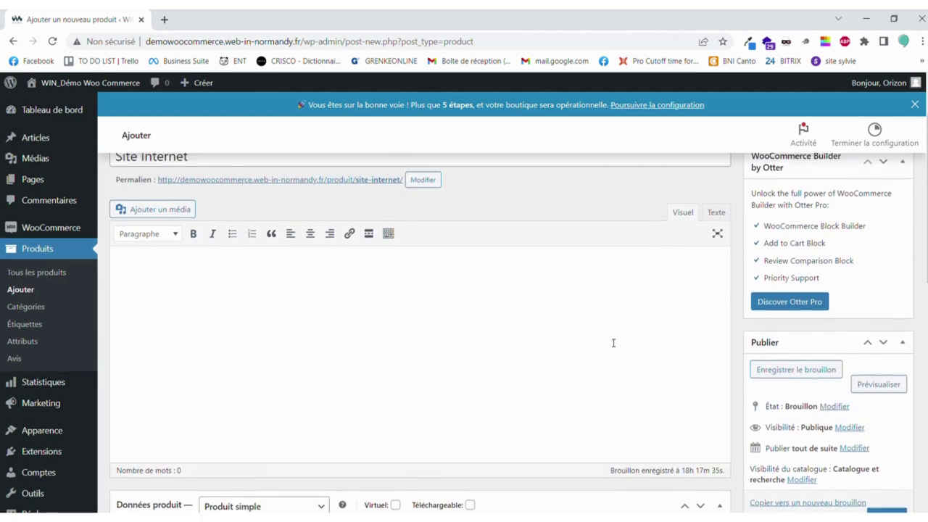
scroll(613, 343, "down", 10)
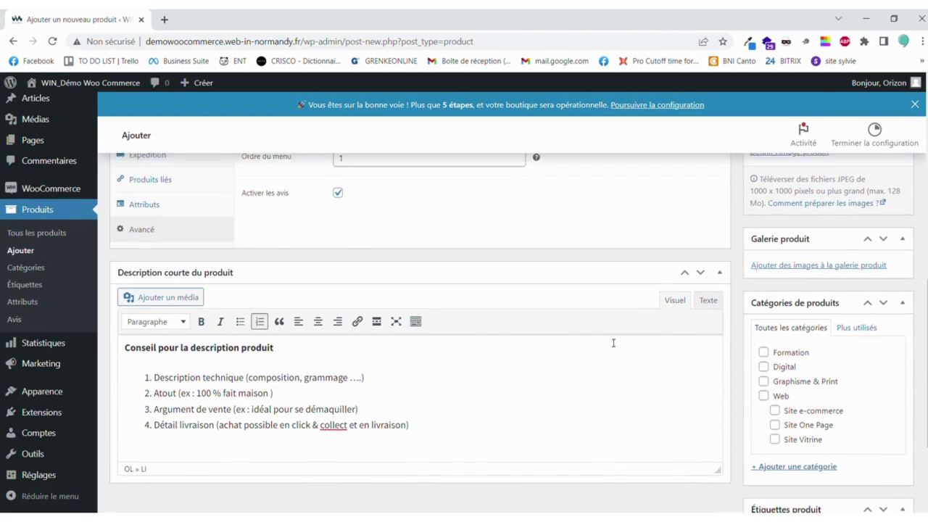
scroll(614, 343, "down", 3)
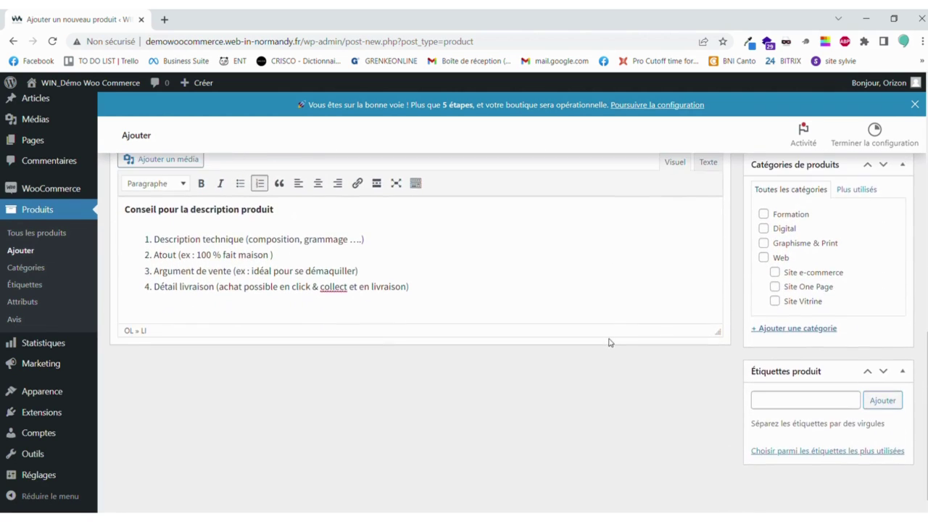
Assign the product to the categories Web, Site Vitrine and Formation.
scroll(868, 269, "up", 2)
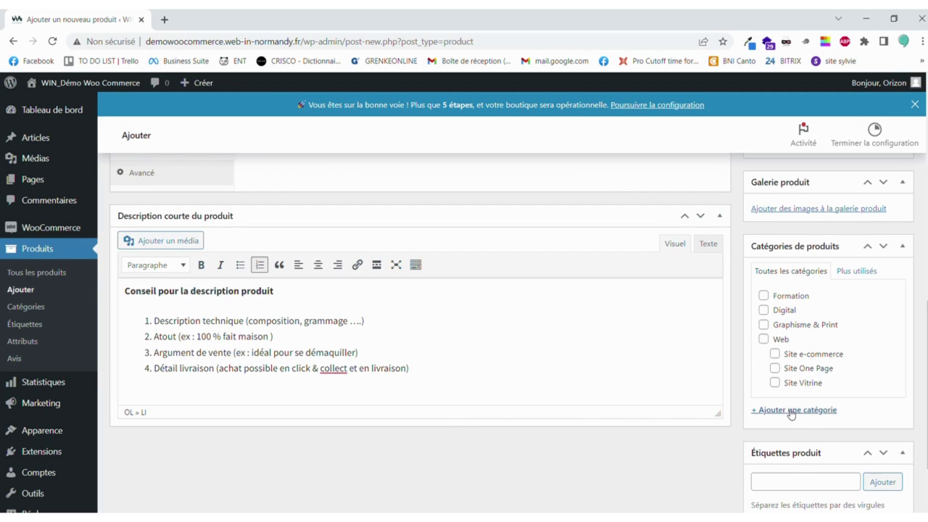
left_click(765, 339)
left_click(777, 384)
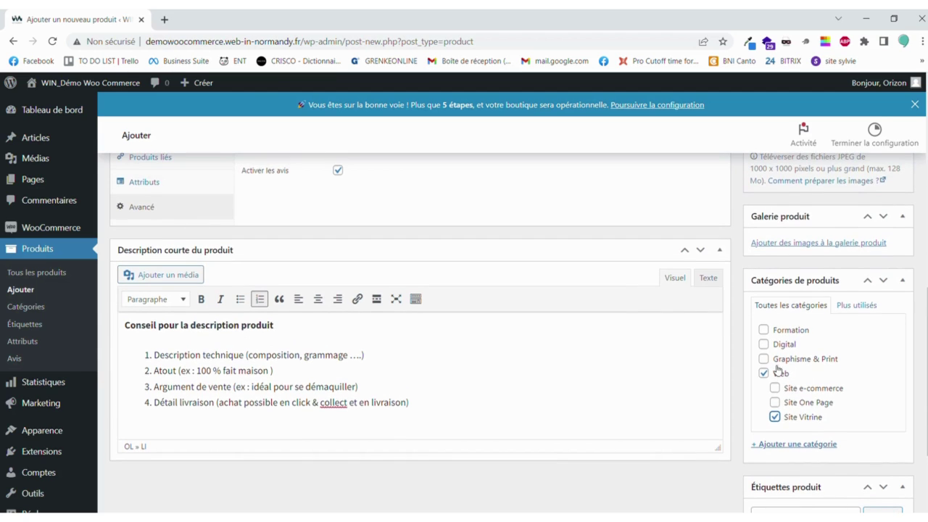
left_click(765, 331)
Upload the laptop photo laptop-gc113383d7_1920.jpg and set it as the product image.
scroll(794, 352, "up", 2)
scroll(794, 351, "up", 1)
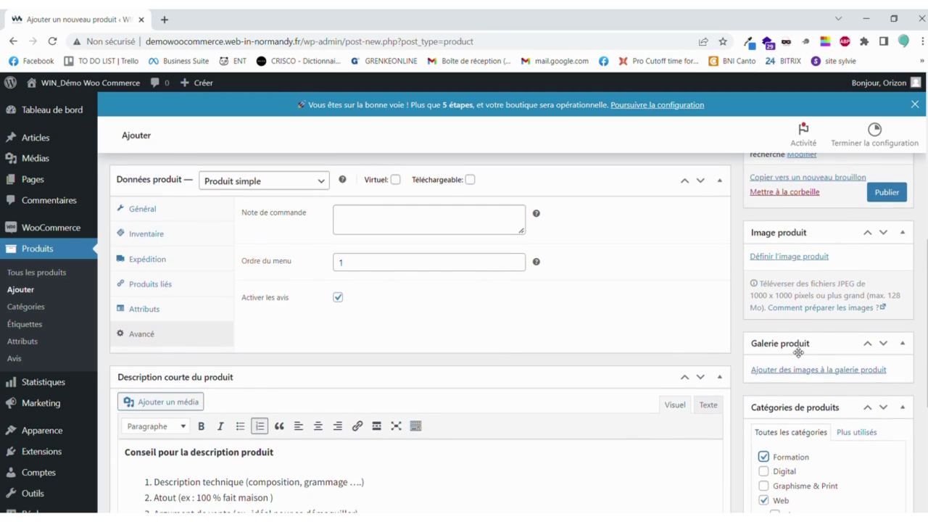
left_click(819, 261)
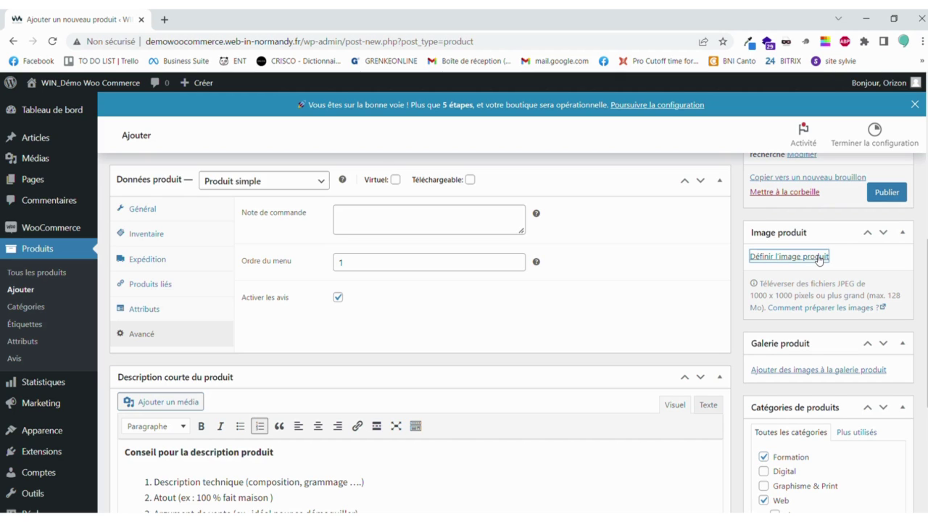
left_click(819, 257)
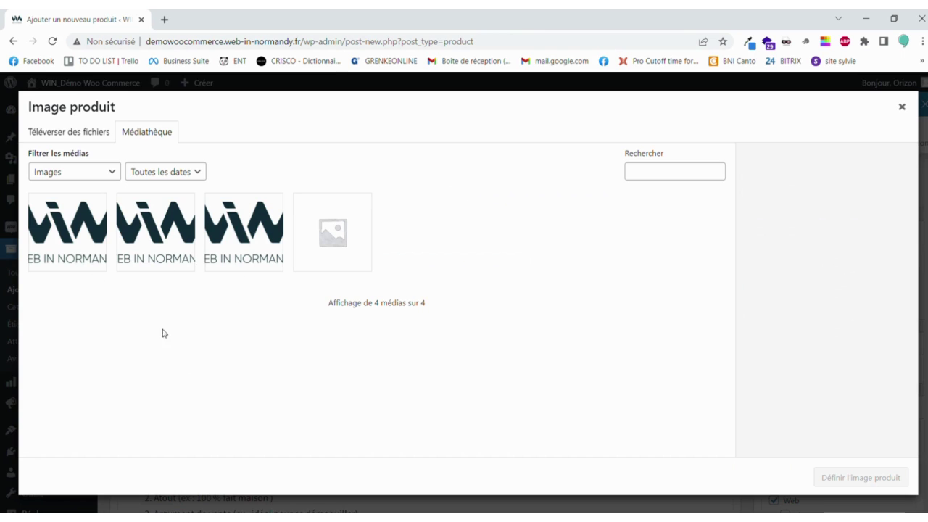
left_click(253, 261)
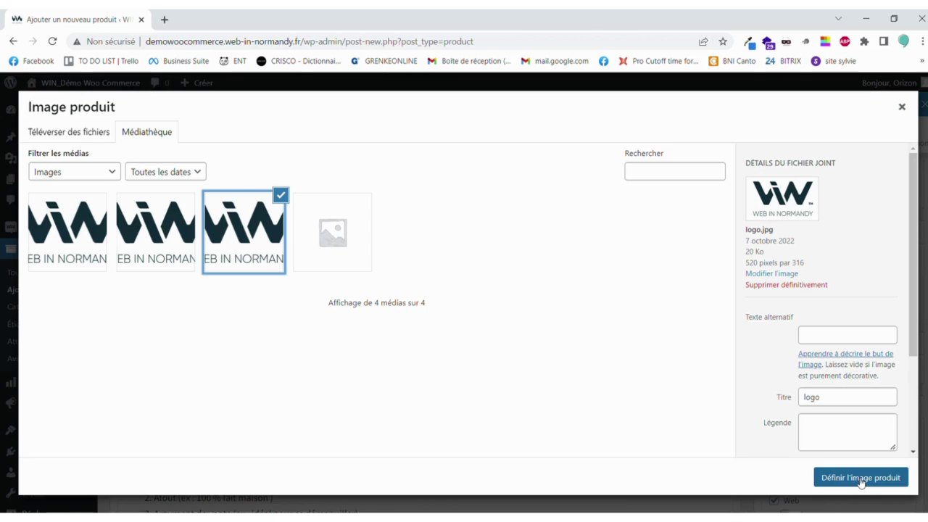
left_click(102, 139)
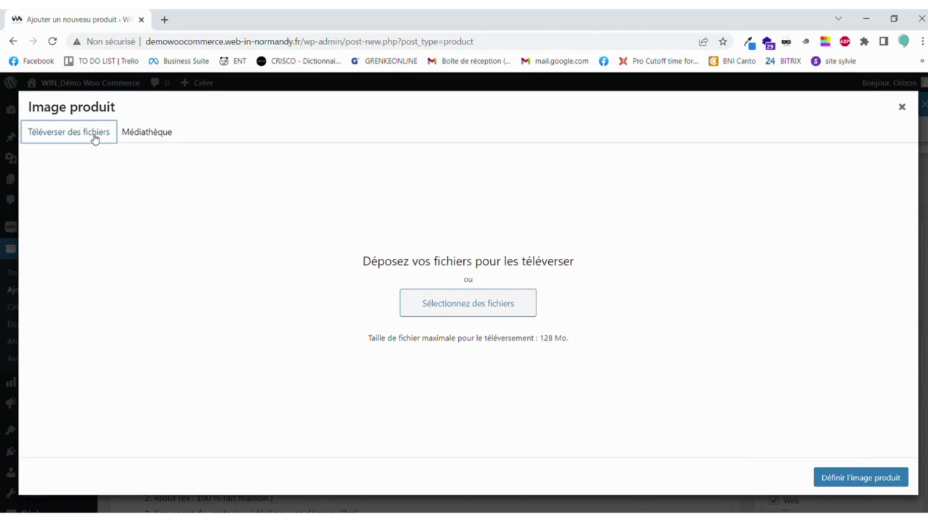
left_click(483, 306)
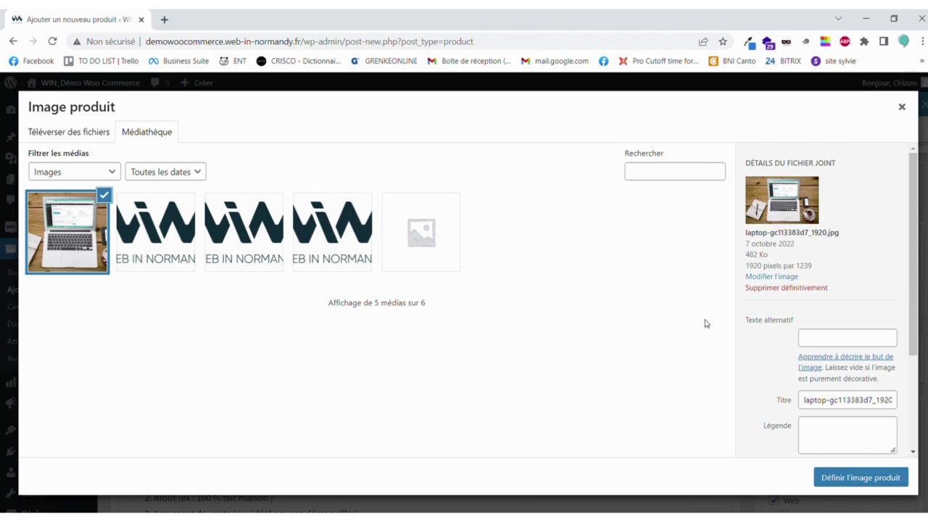
left_click(879, 490)
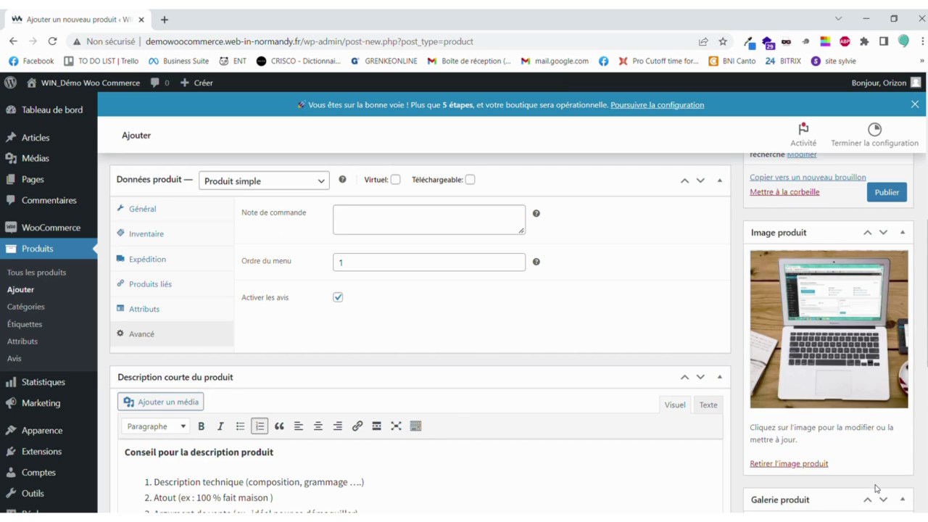
Start adding images to the product gallery and select laptop-gc113383d7_1920.jpg from the media library.
scroll(875, 489, "down", 2)
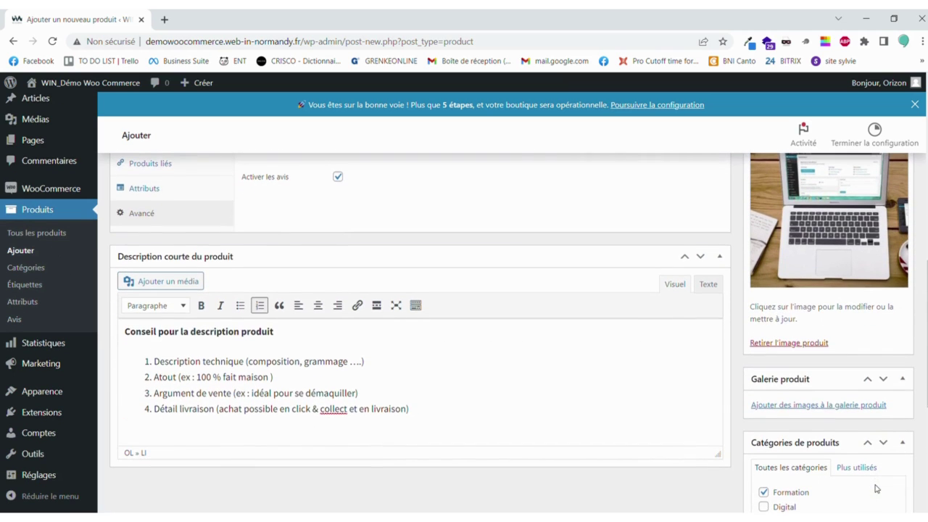
left_click(822, 405)
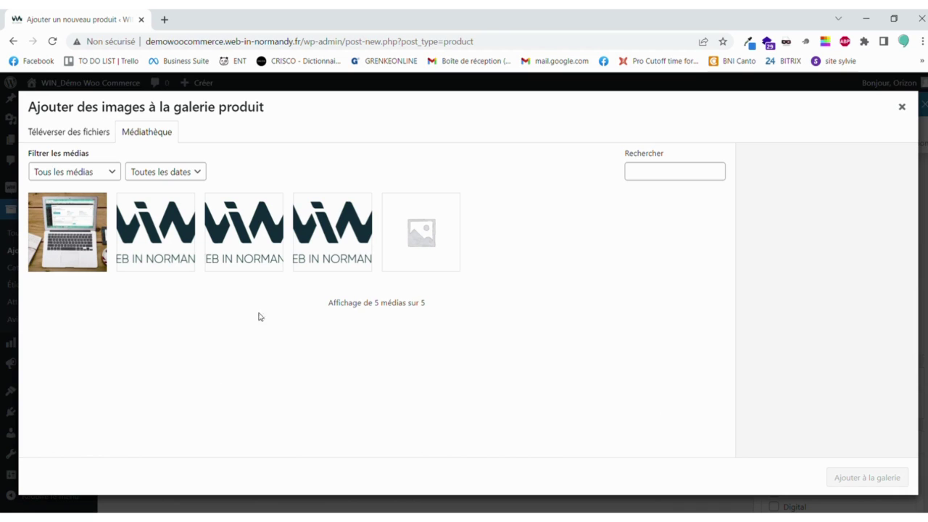
left_click(340, 239)
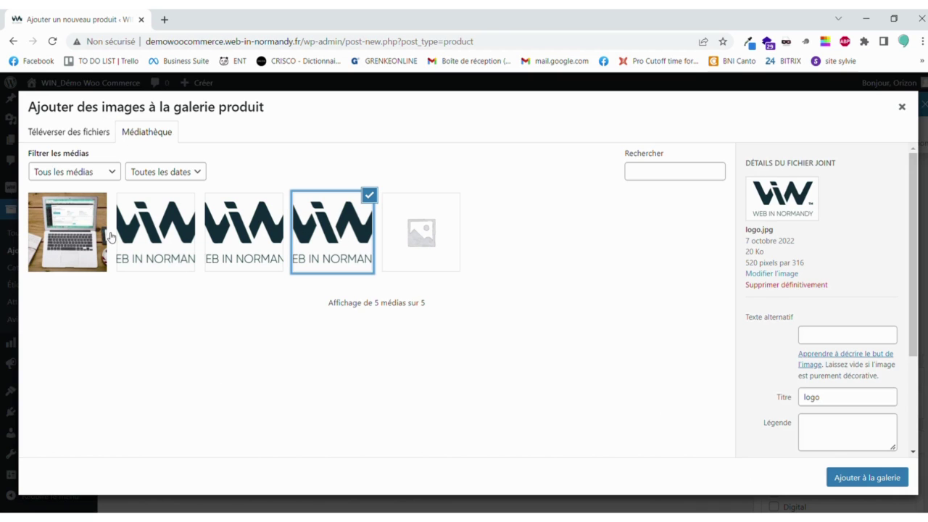
left_click(73, 240)
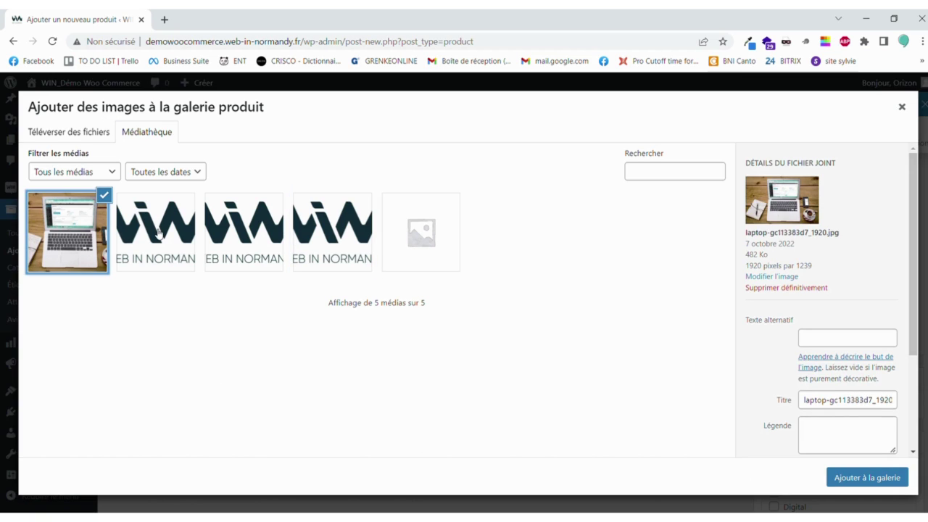
Upload ecommerce-g0a719432a_1920.jpg and another computer photo, and add both with the selected laptop image to the product gallery.
left_click(84, 130)
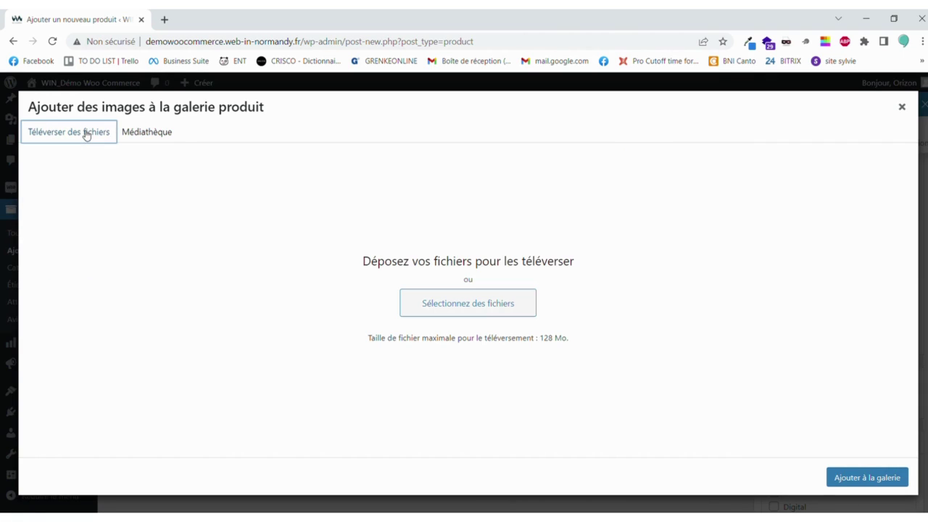
left_click(445, 303)
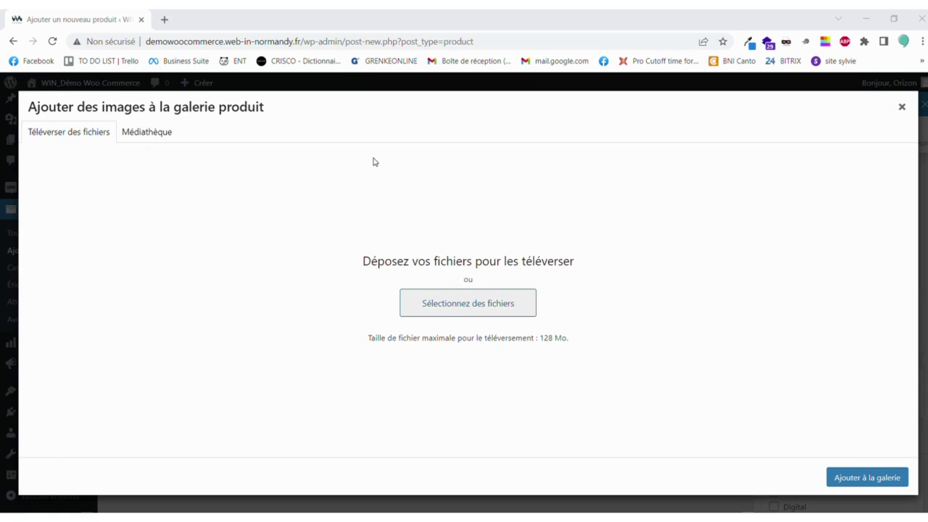
key("Return")
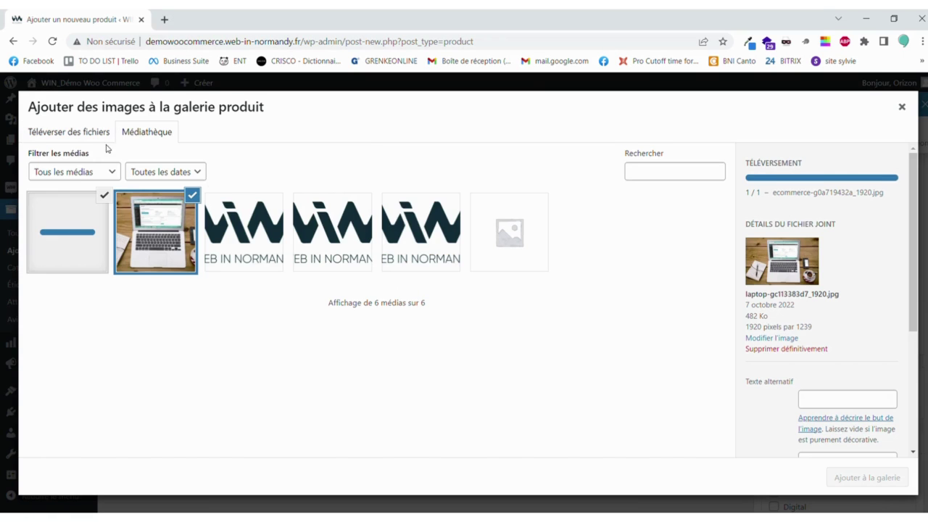
left_click(87, 132)
left_click(461, 311)
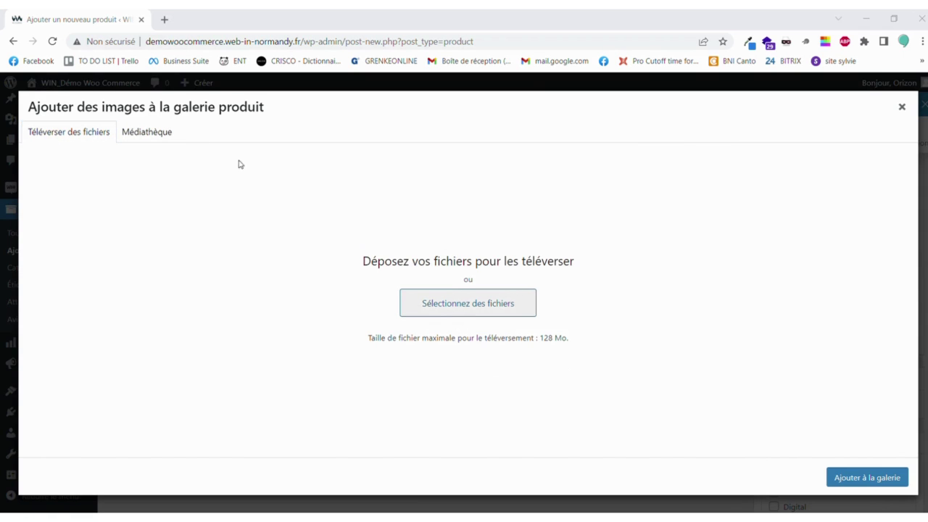
double_click(175, 135)
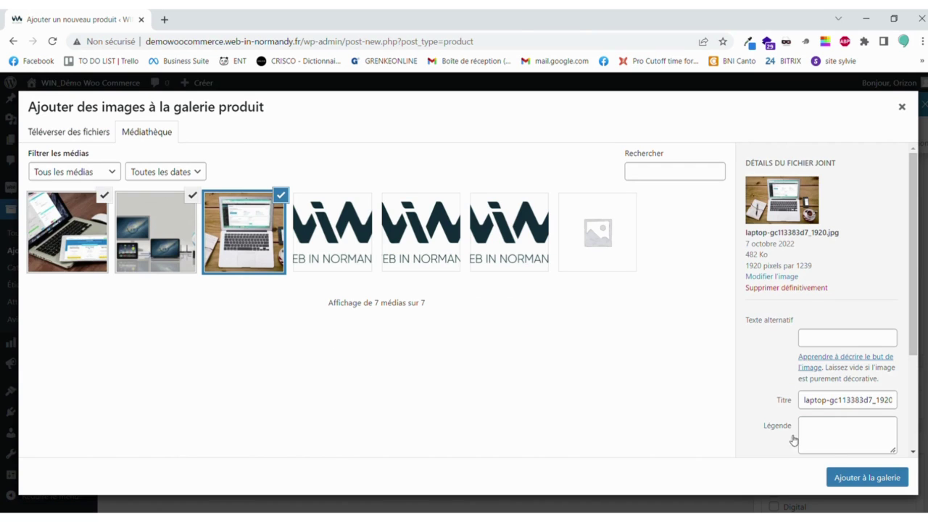
left_click(868, 478)
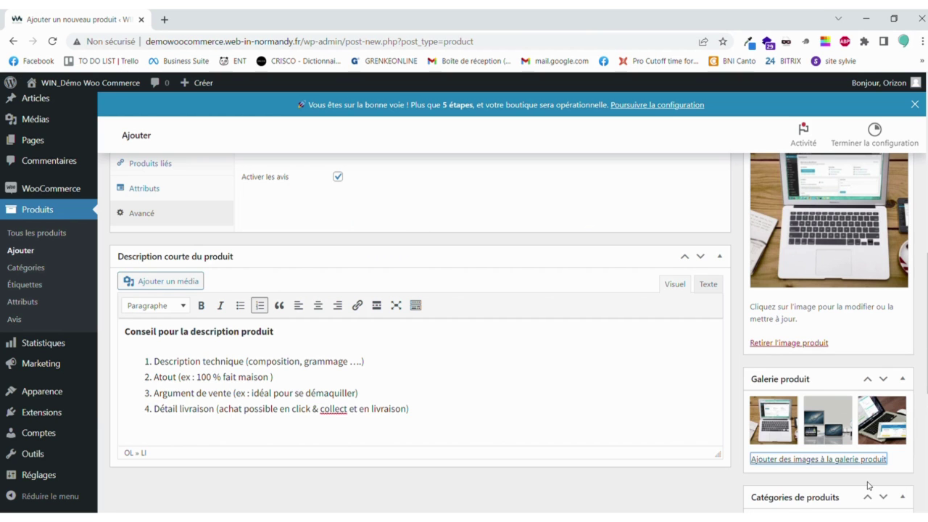
Publish the Site Internet product.
scroll(788, 341, "down", 1)
scroll(788, 341, "up", 2)
scroll(788, 341, "up", 3)
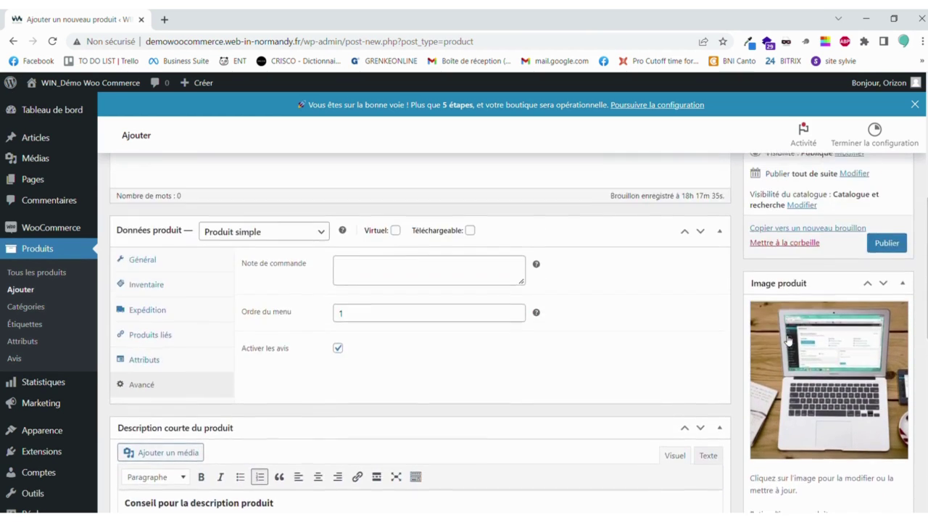
scroll(788, 341, "up", 1)
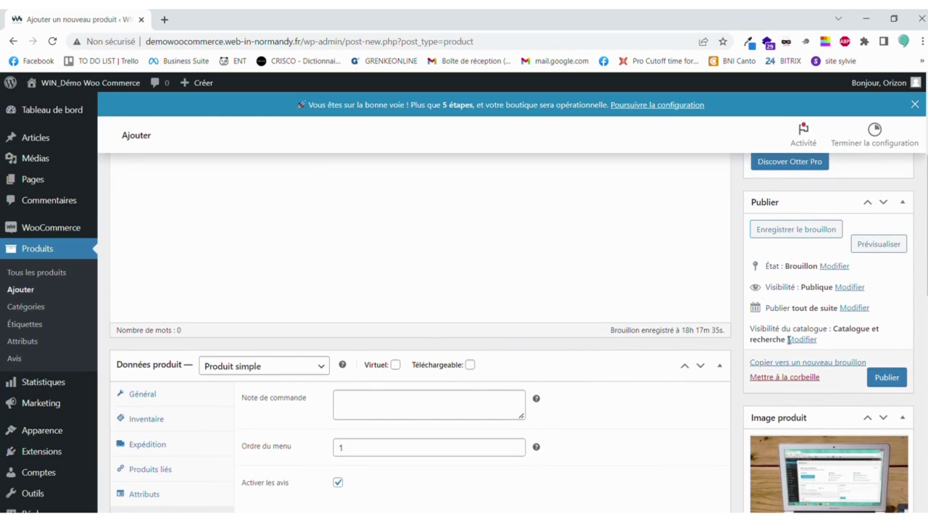
left_click(888, 378)
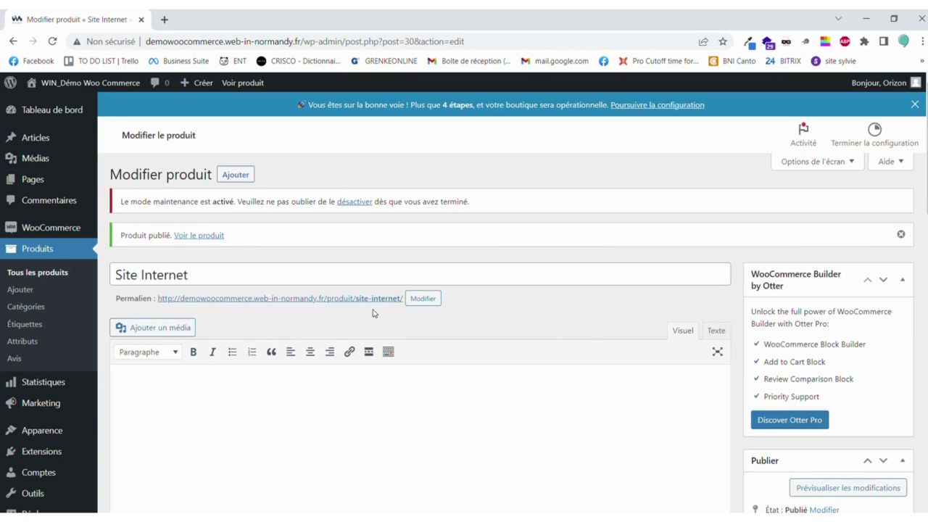
Open the product's public page from its permalink and check its gallery images, price, description, stock and categories.
left_click(380, 299)
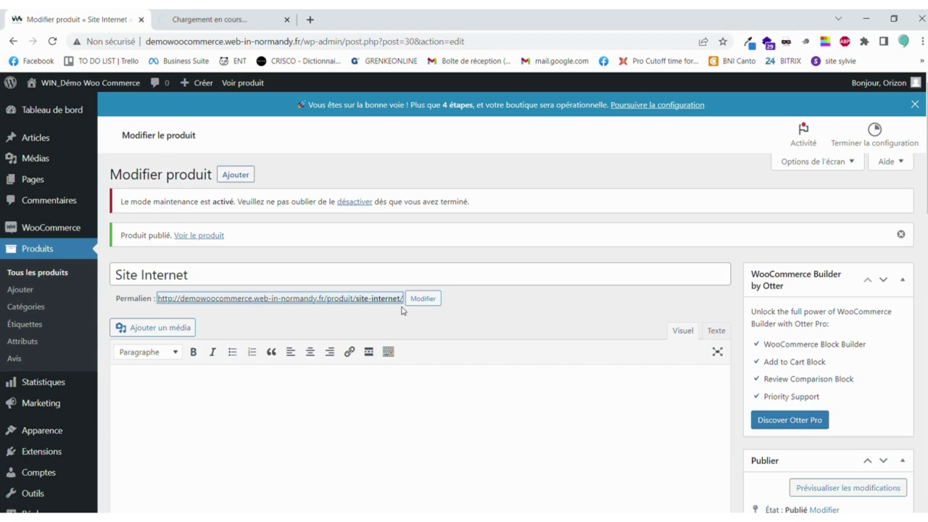
left_click(221, 20)
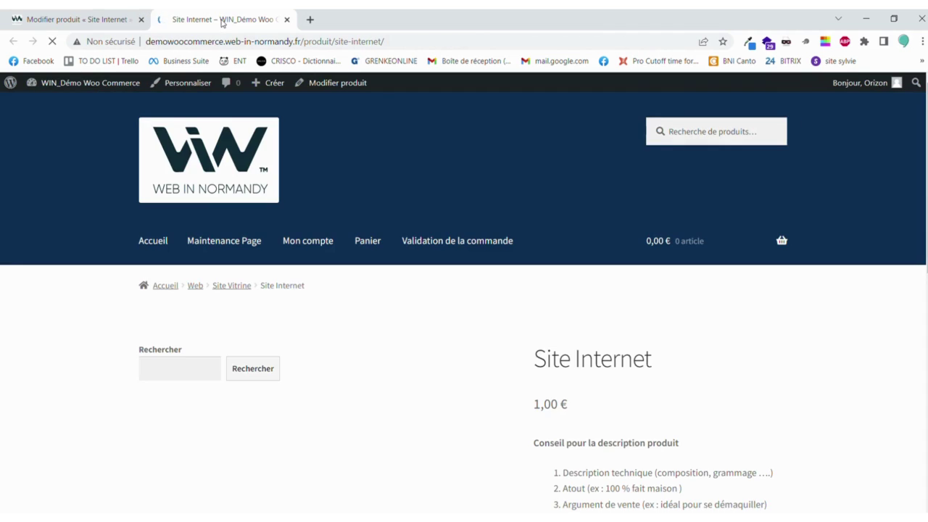
scroll(425, 333, "down", 2)
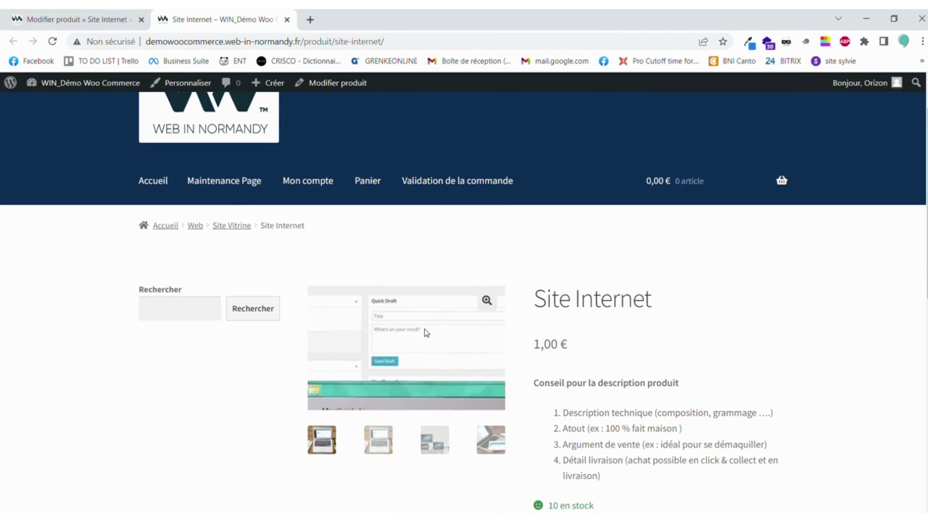
scroll(425, 333, "down", 1)
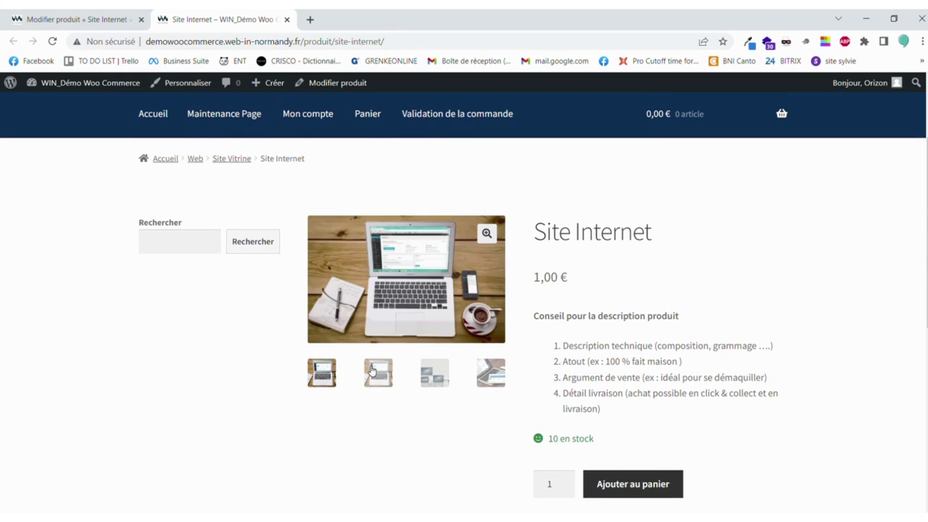
left_click(446, 385)
left_click(491, 375)
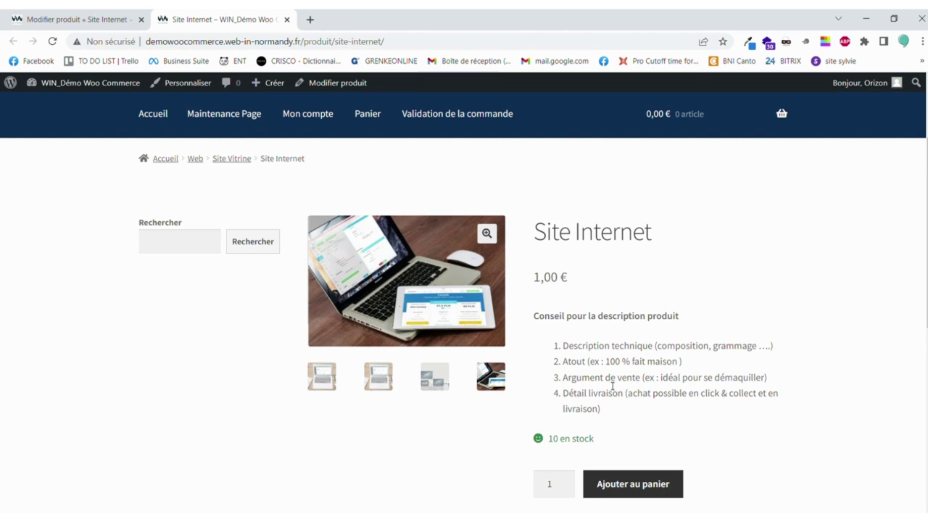
scroll(612, 404, "down", 1)
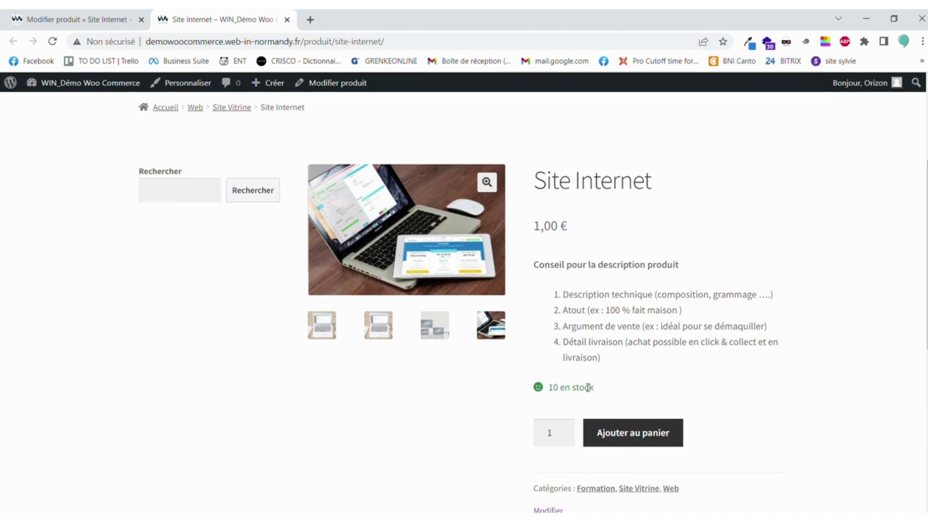
Check the stock, categories and additional information on the Site Internet product page, and return to the product's edit page.
scroll(589, 388, "down", 1)
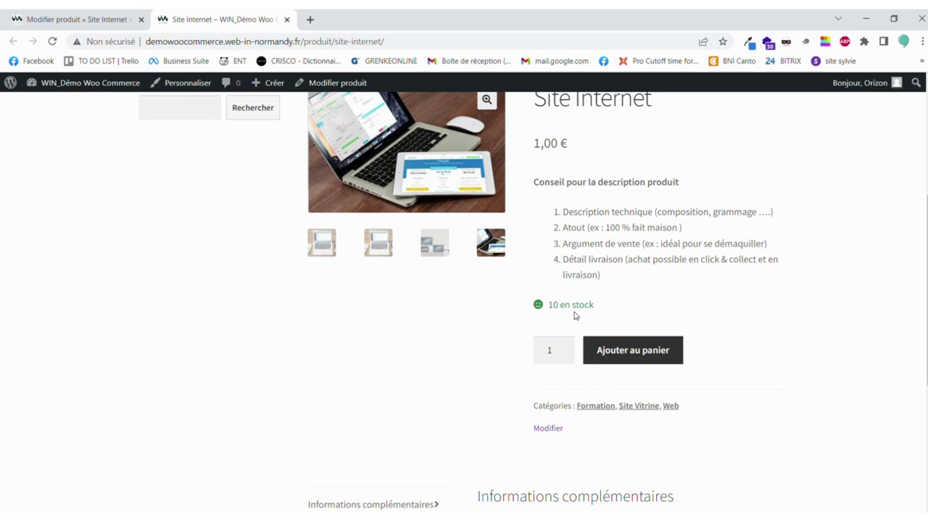
scroll(576, 315, "down", 2)
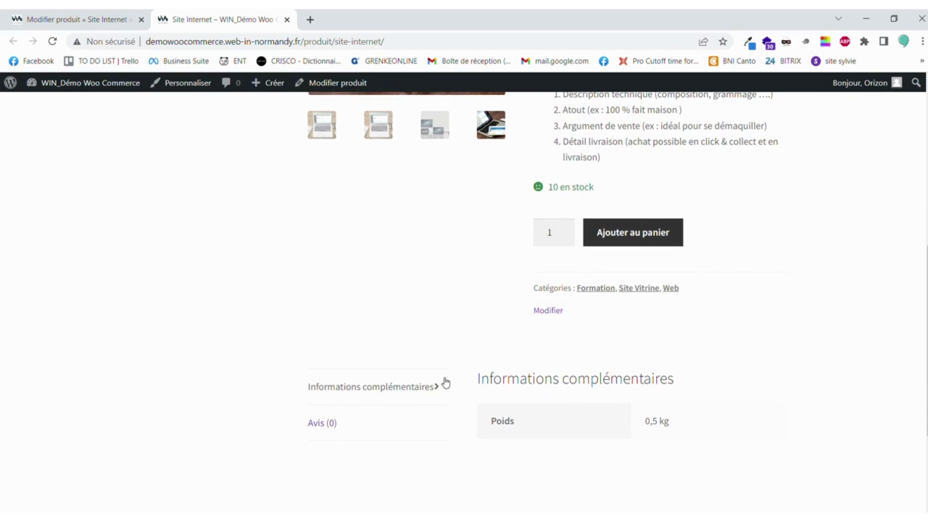
scroll(444, 383, "down", 1)
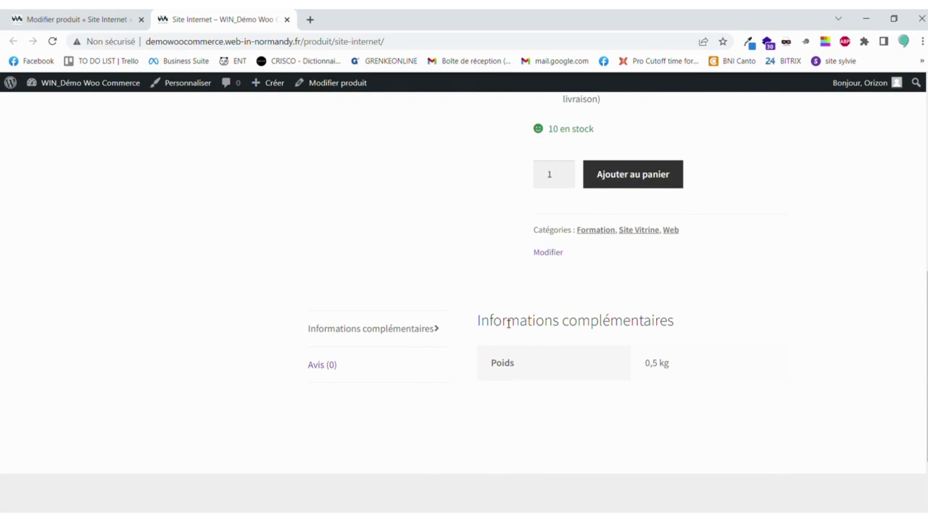
scroll(497, 355, "down", 1)
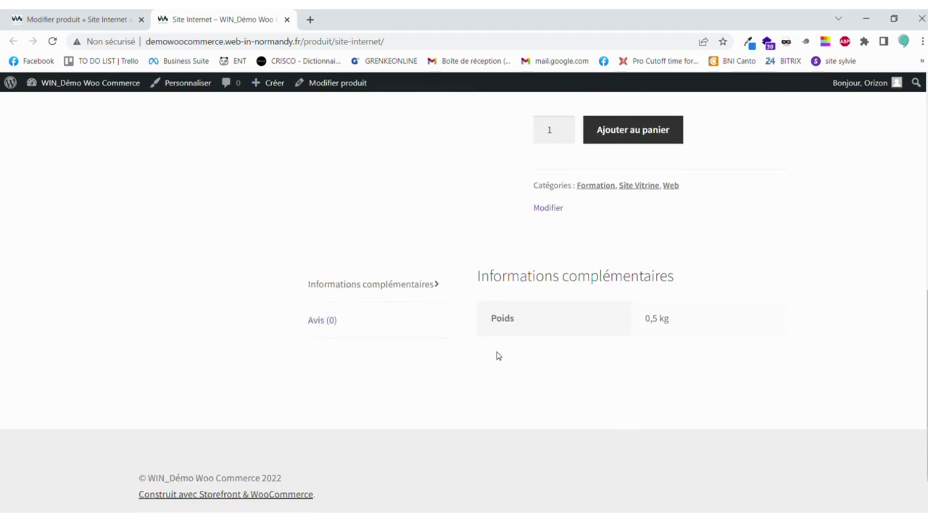
scroll(499, 355, "up", 4)
scroll(498, 356, "up", 2)
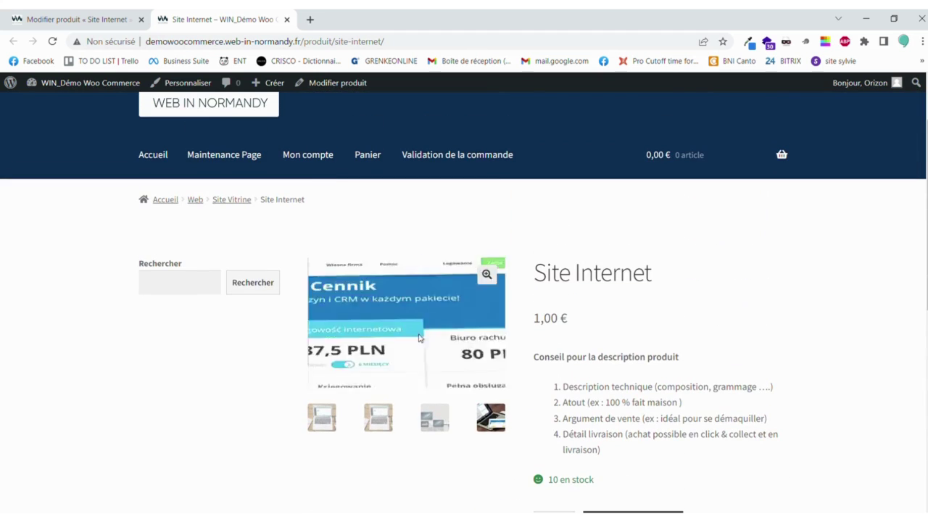
left_click(75, 21)
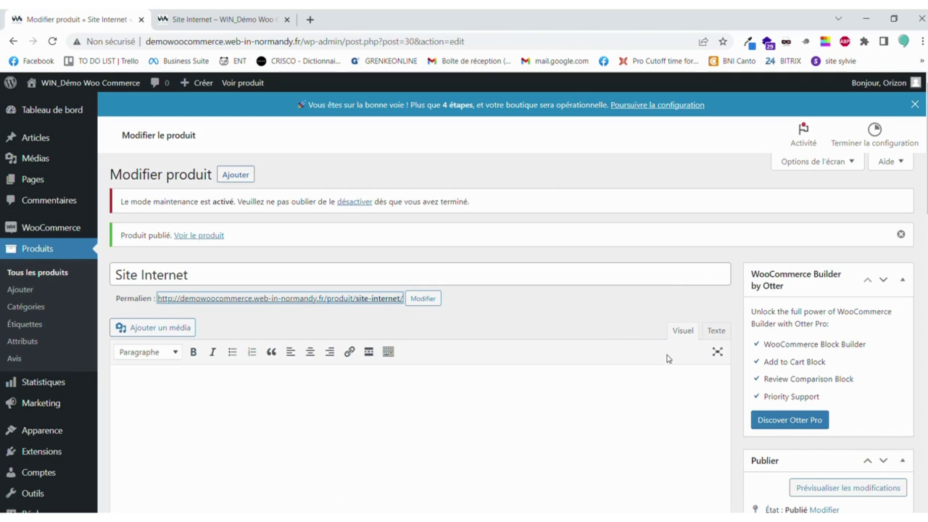